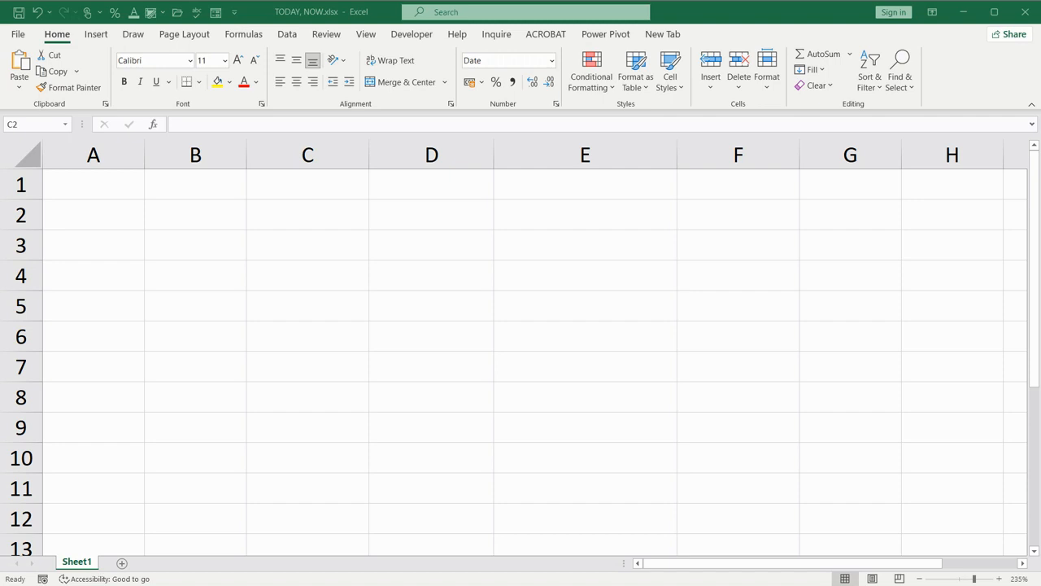
Enter the date 11/13/2023 in cell C2 and save the workbook
{"action": "left_click", "coordinate": [305, 213]}
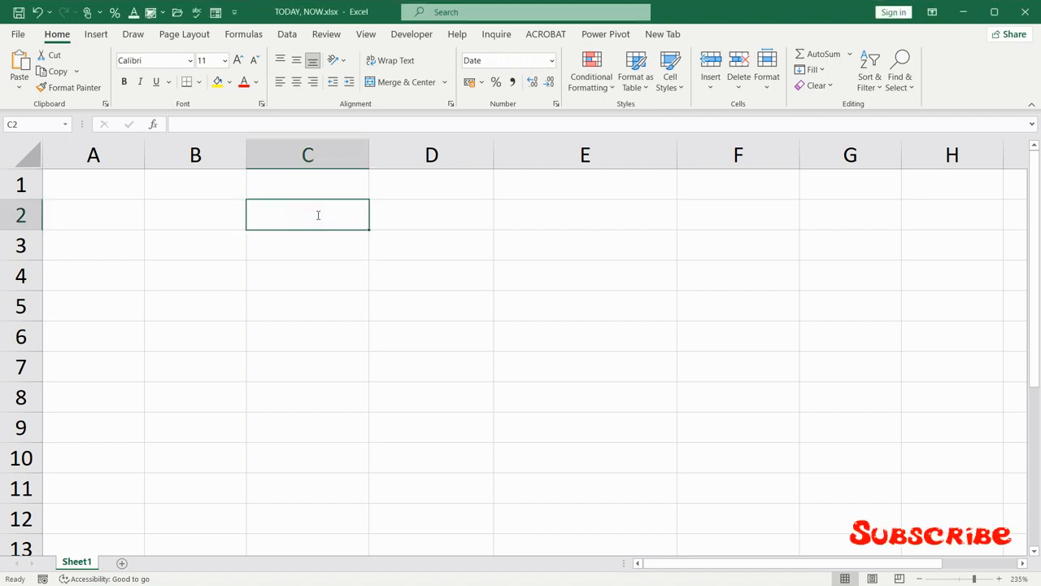
{"action": "type", "text": "11/13/2023"}
{"action": "key", "text": "Return"}
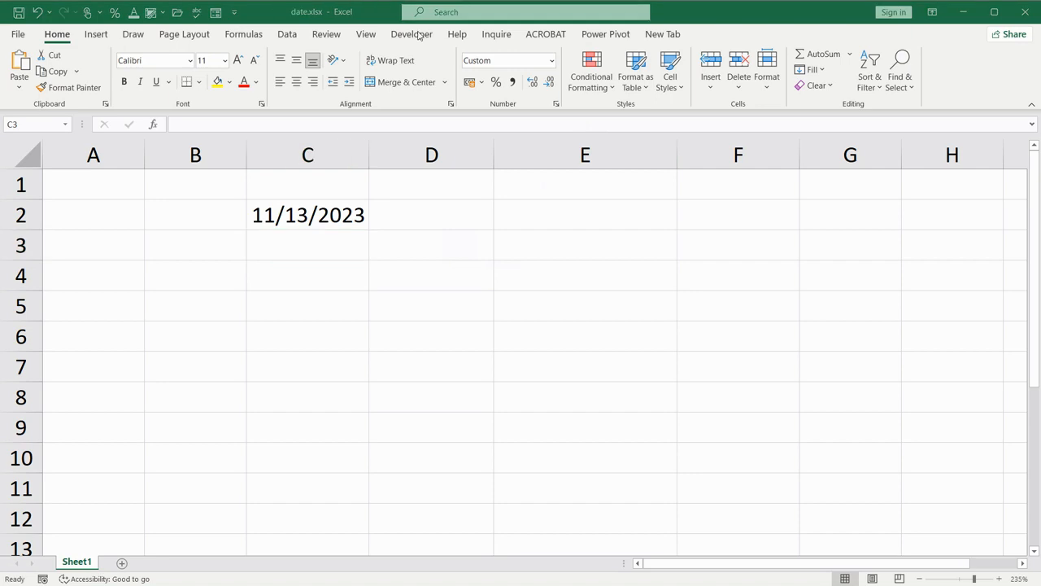
{"action": "left_click", "coordinate": [19, 13]}
Enter the short date 11/13 in cell A1 and check the stored date
{"action": "left_click", "coordinate": [92, 185]}
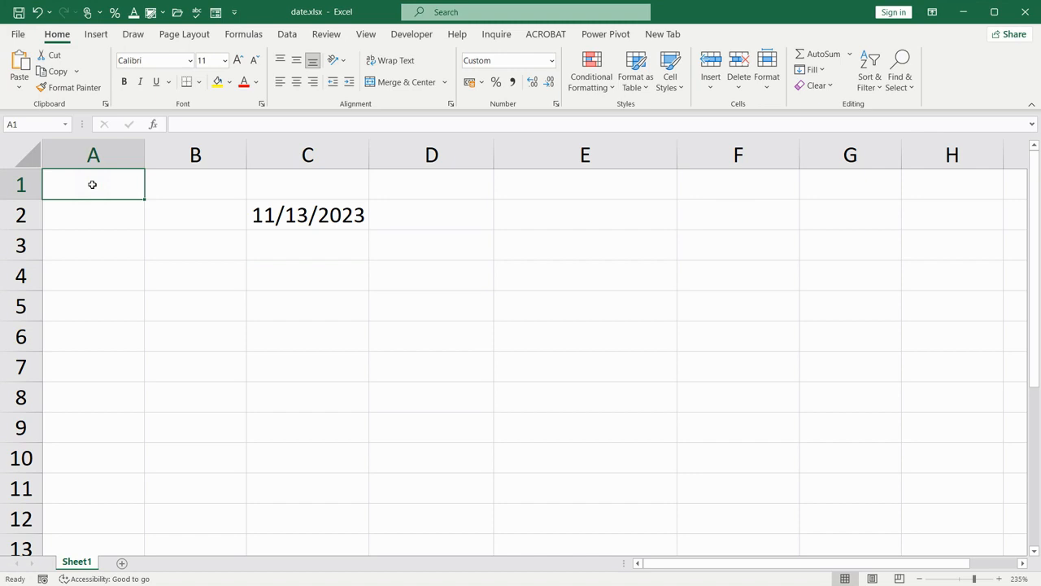
{"action": "type", "text": "11/13"}
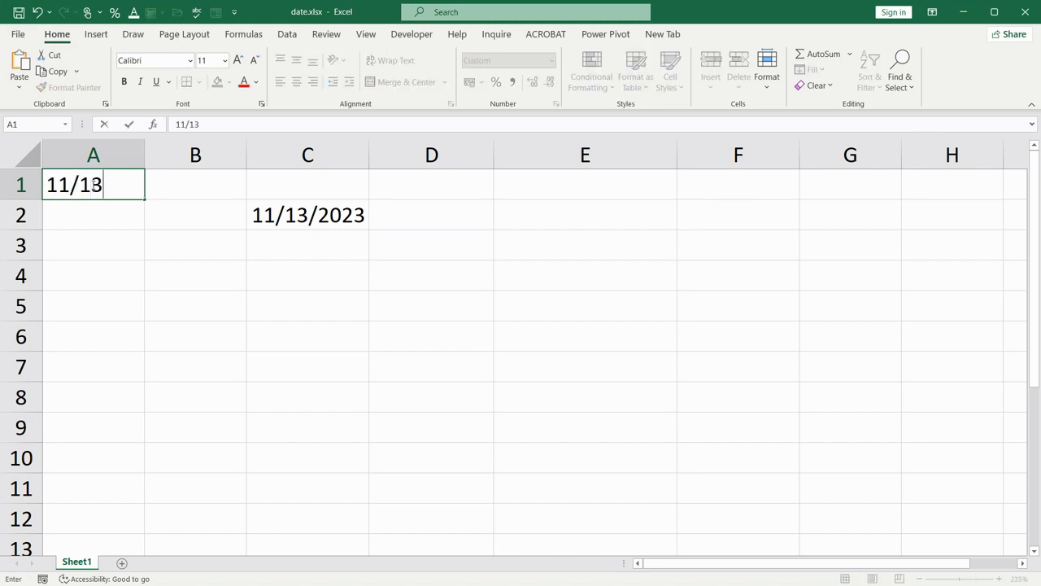
{"action": "key", "text": "Return"}
{"action": "left_click", "coordinate": [92, 185]}
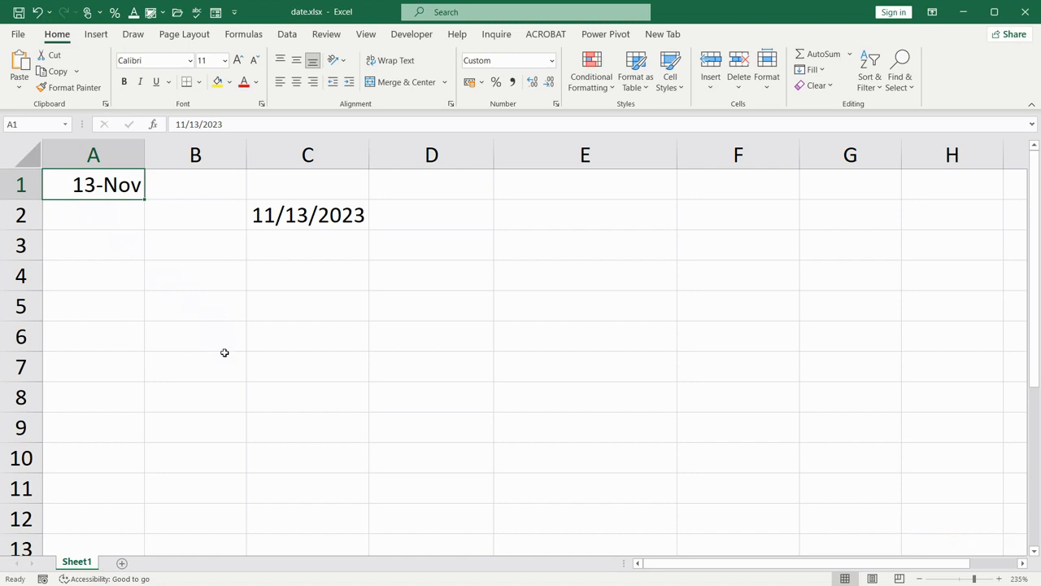
Enter the formula =TODAY() in cell A2 to return the current date
{"action": "left_click", "coordinate": [107, 216]}
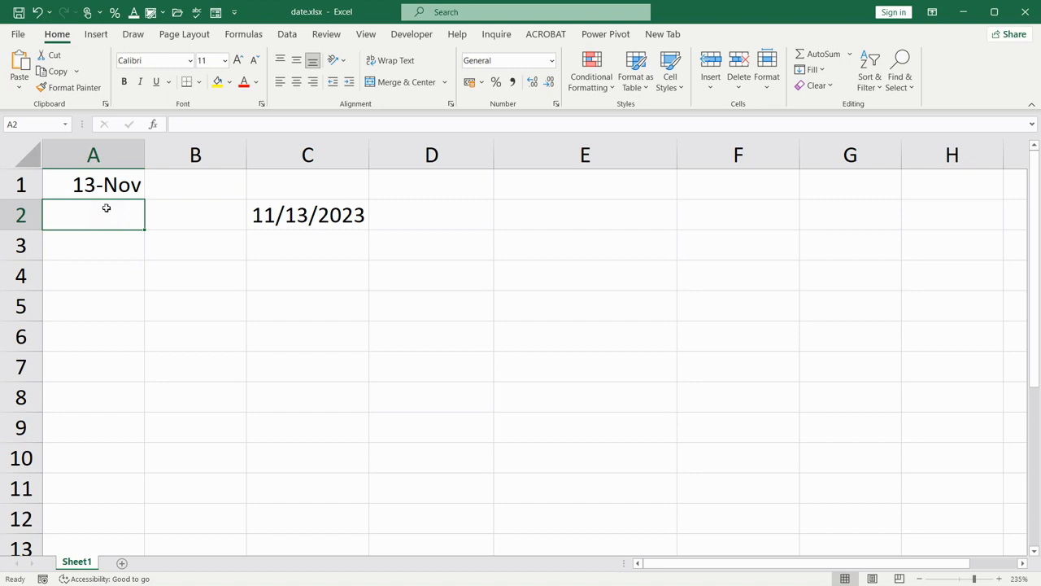
{"action": "left_click", "coordinate": [177, 124]}
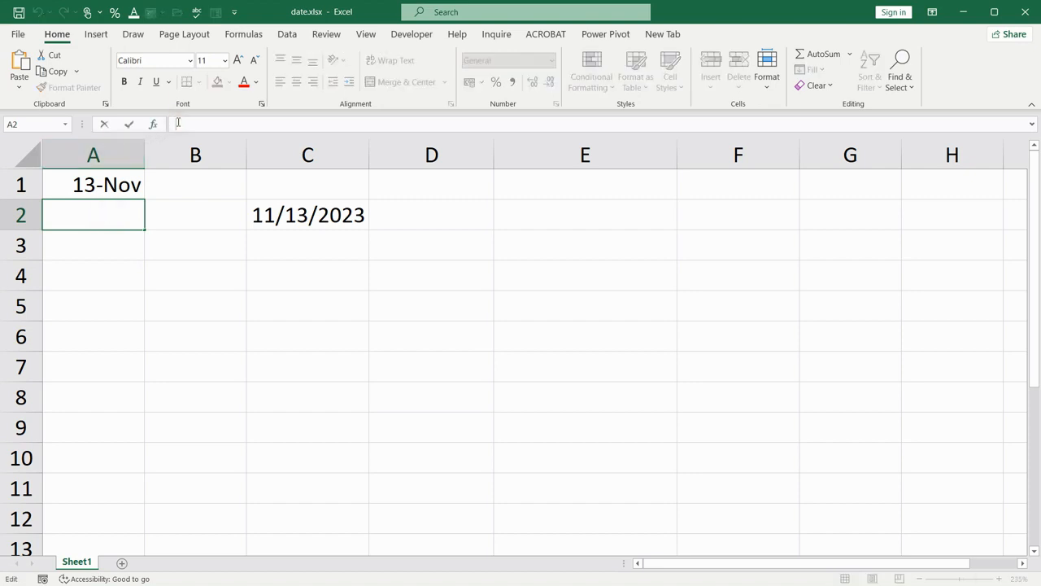
{"action": "type", "text": "="}
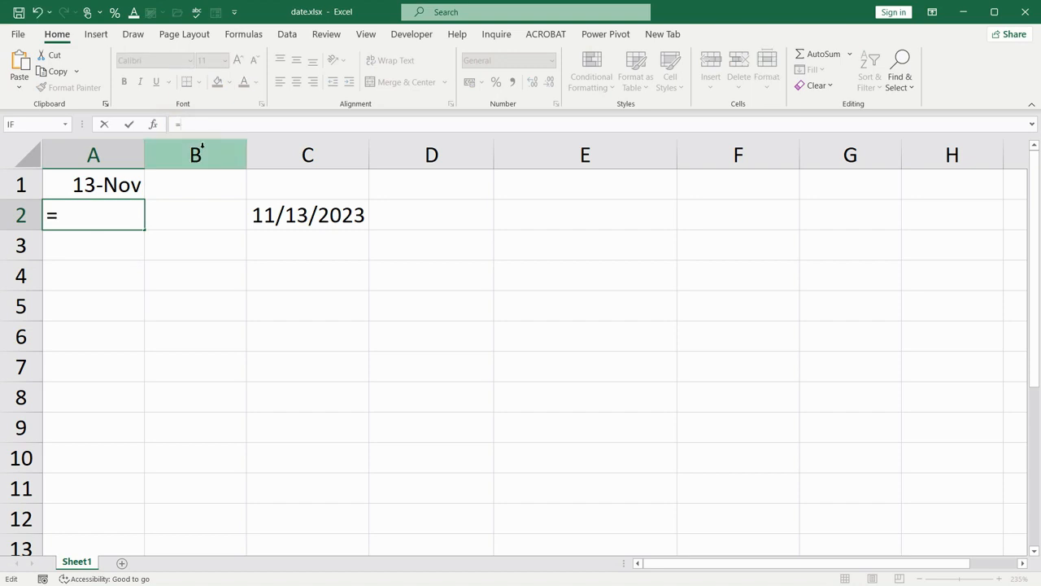
{"action": "type", "text": "today"}
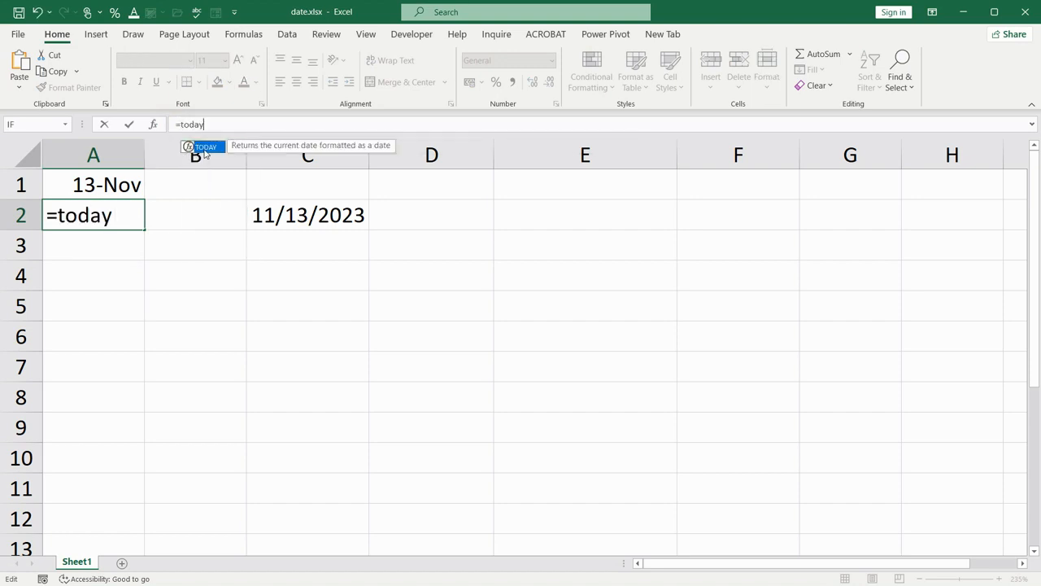
{"action": "type", "text": "()"}
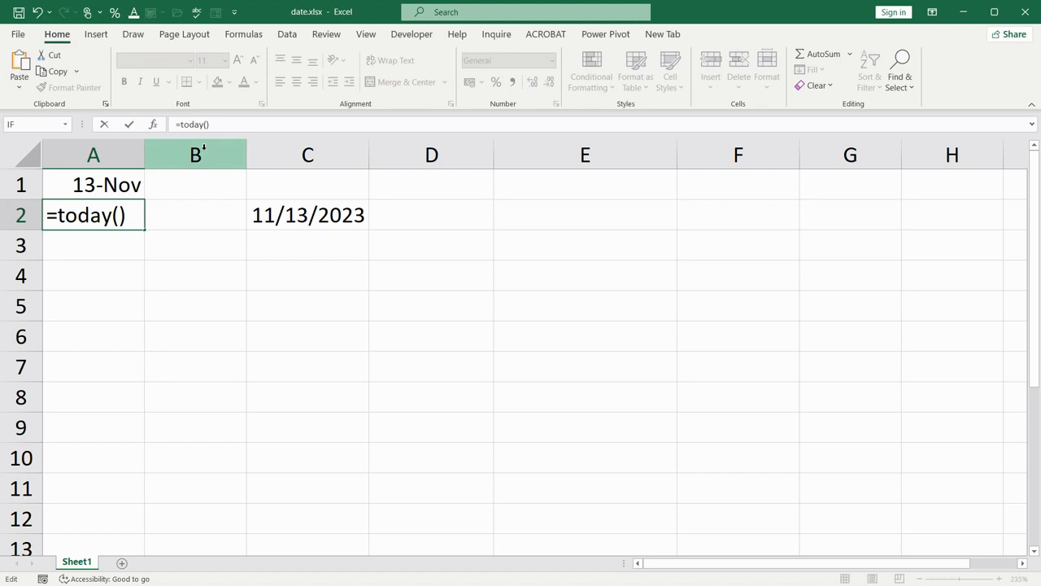
{"action": "key", "text": "Return"}
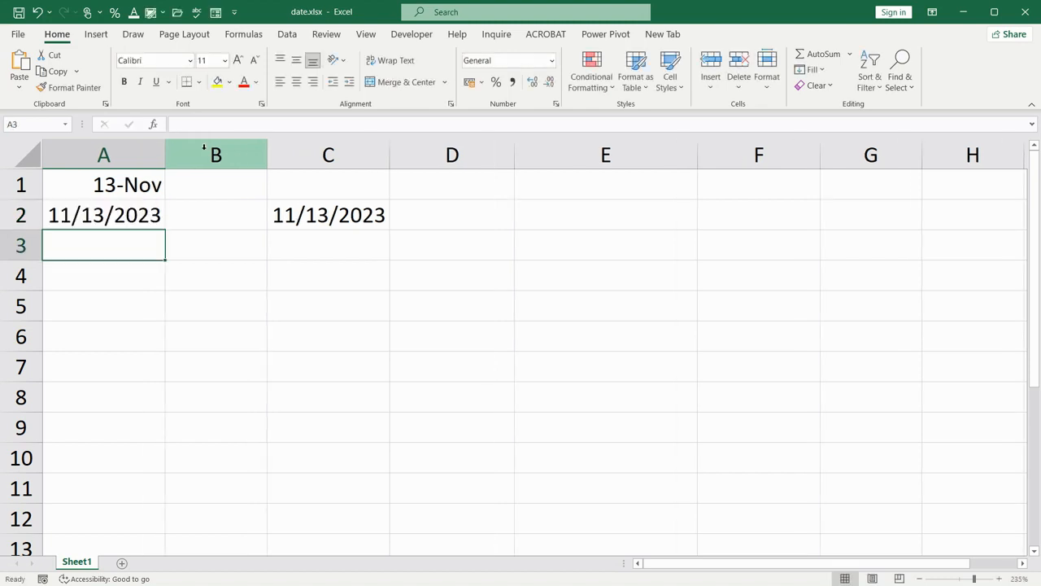
{"action": "left_click", "coordinate": [102, 218]}
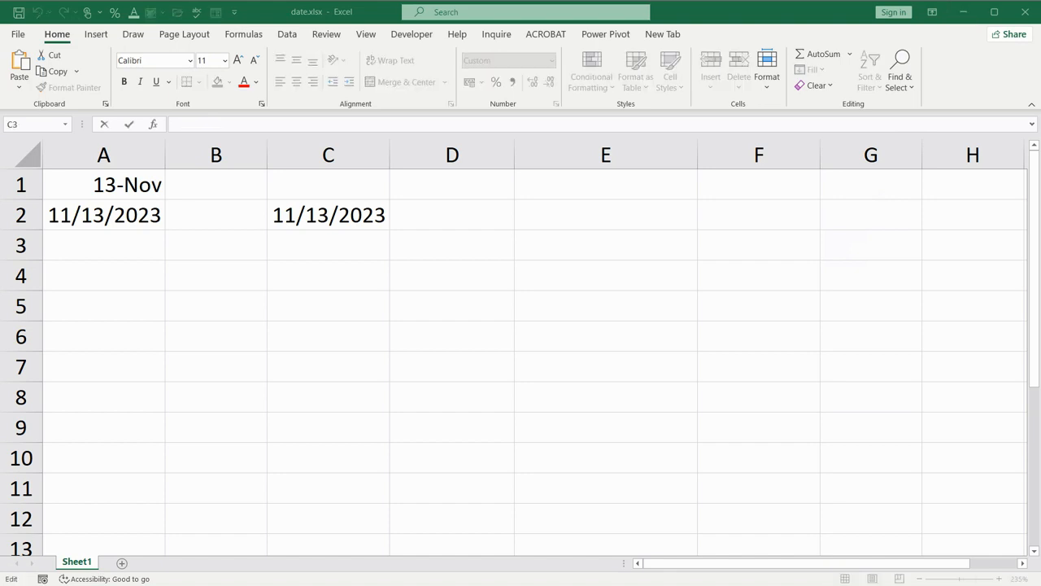
Enter the formula =NOW() in cell C3, below the date
{"action": "left_click", "coordinate": [255, 121]}
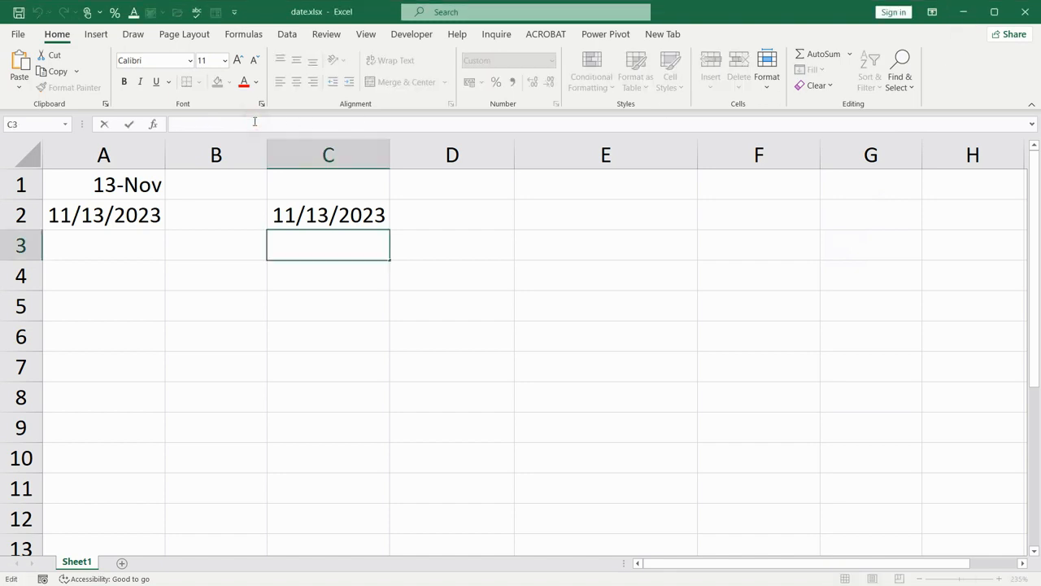
{"action": "type", "text": "=now"}
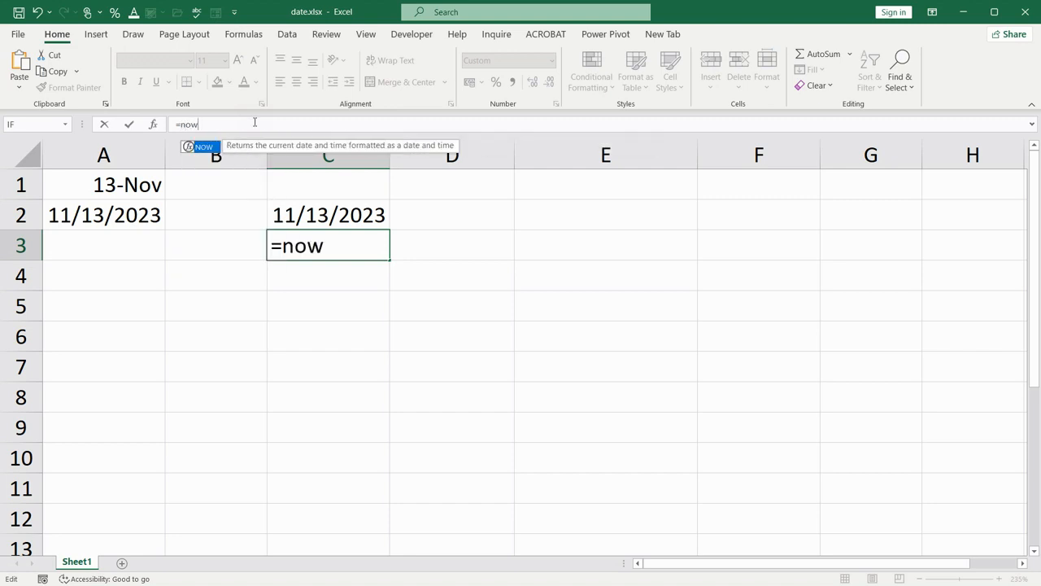
{"action": "type", "text": "()"}
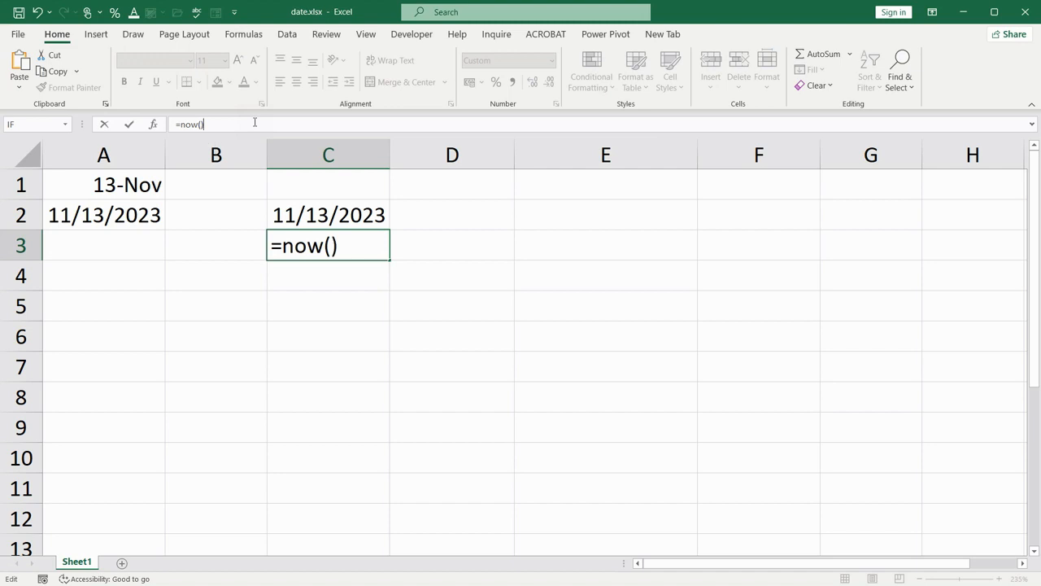
{"action": "key", "text": "Return"}
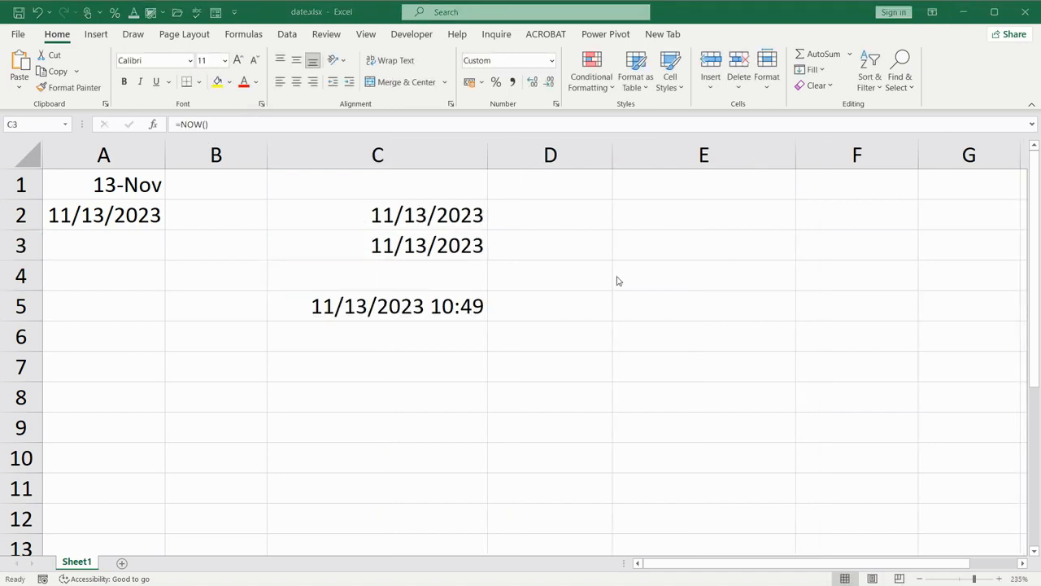
{"action": "left_click", "coordinate": [431, 246]}
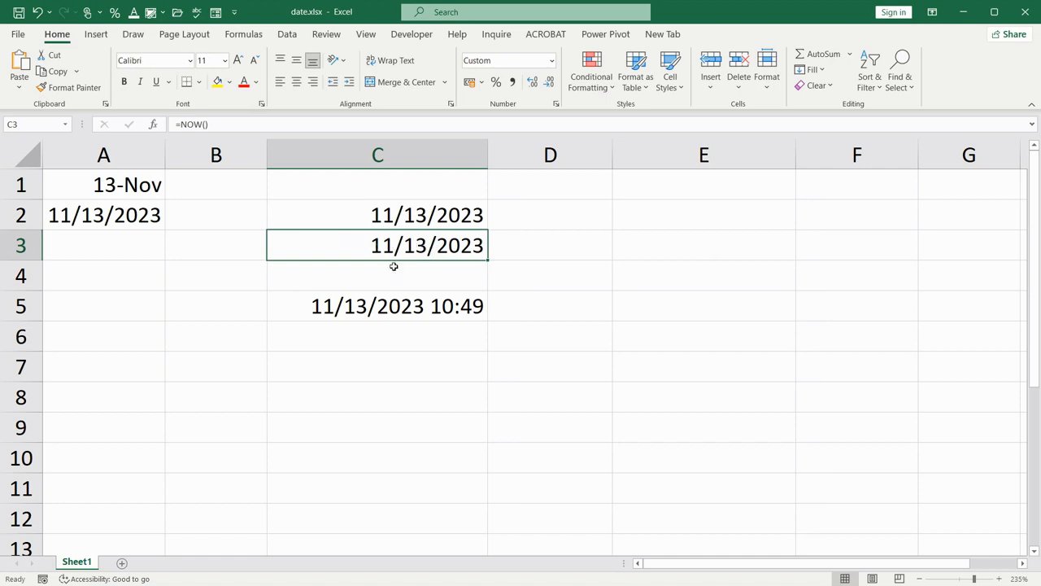
Enter the formula =NOW() in cell C6 to return the current date and time
{"action": "left_click", "coordinate": [390, 306]}
{"action": "left_click", "coordinate": [392, 335]}
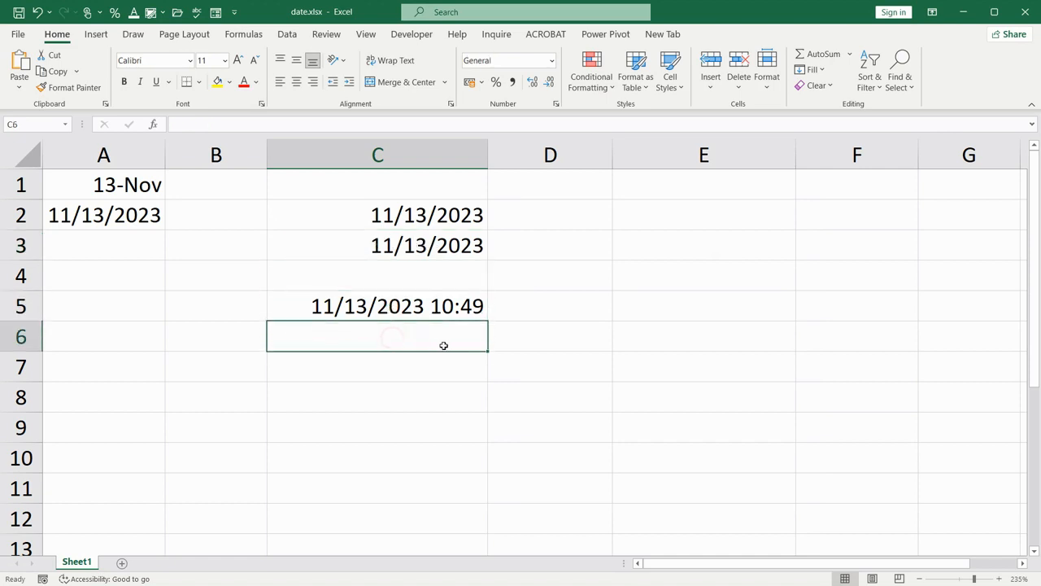
{"action": "type", "text": "="}
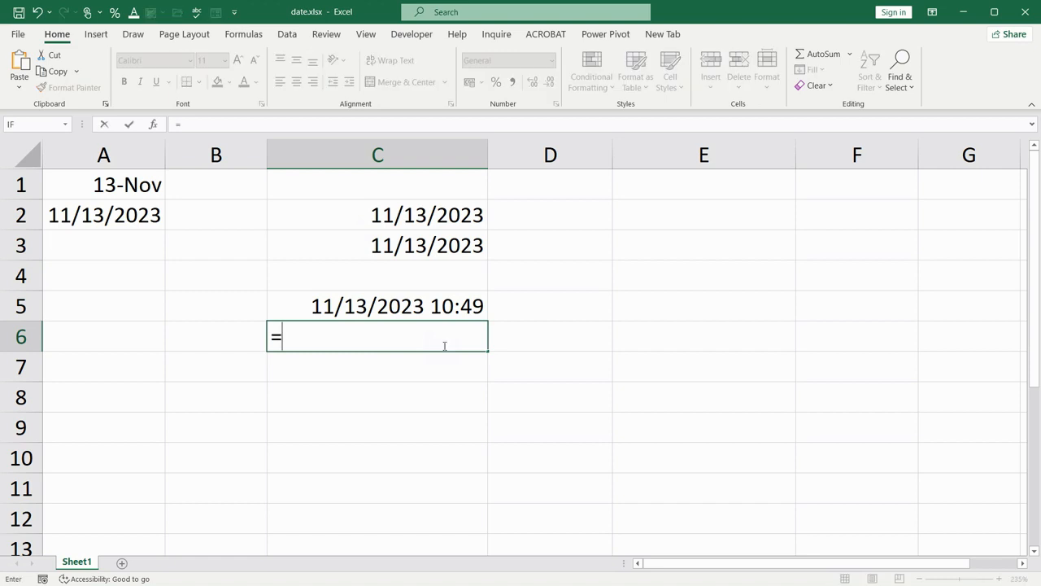
{"action": "type", "text": "now()"}
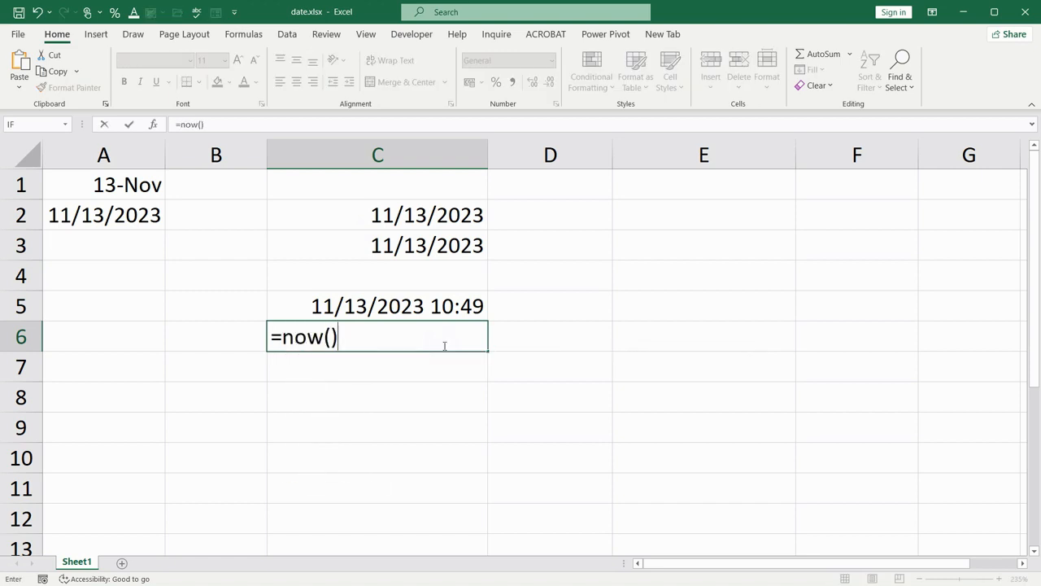
{"action": "key", "text": "Return"}
{"action": "left_click", "coordinate": [443, 345]}
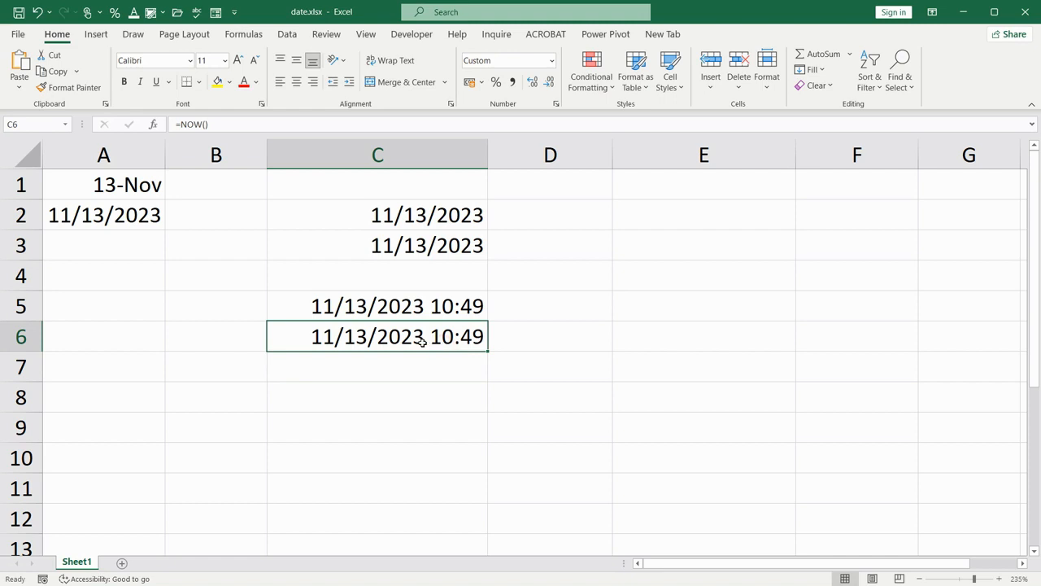
{"action": "right_click", "coordinate": [380, 337]}
{"action": "left_click", "coordinate": [348, 337]}
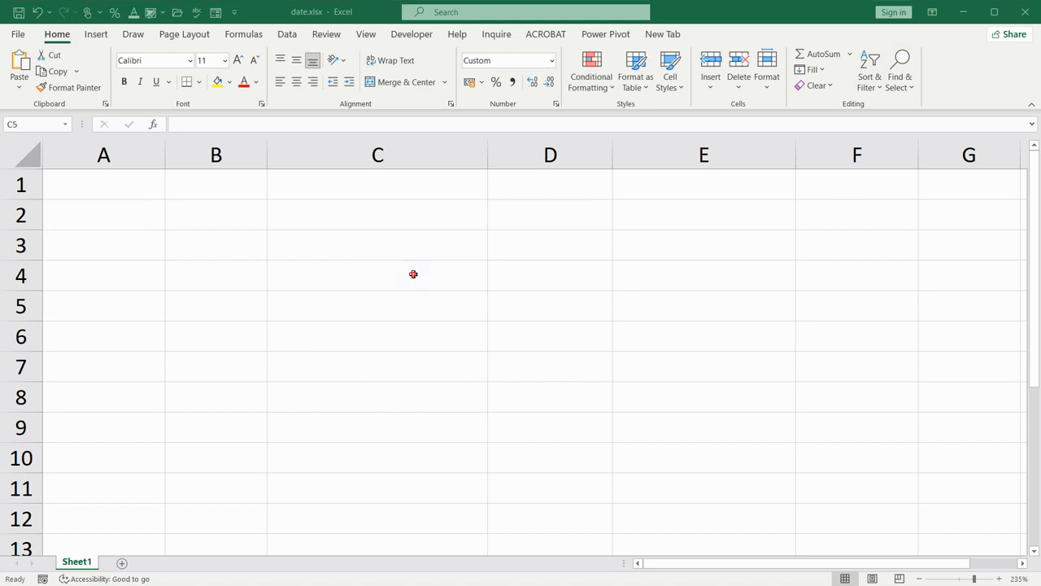
Merge and center cells C5 and D5
{"action": "left_click", "coordinate": [323, 308]}
{"action": "left_click_drag", "start_coordinate": [323, 308], "coordinate": [526, 307]}
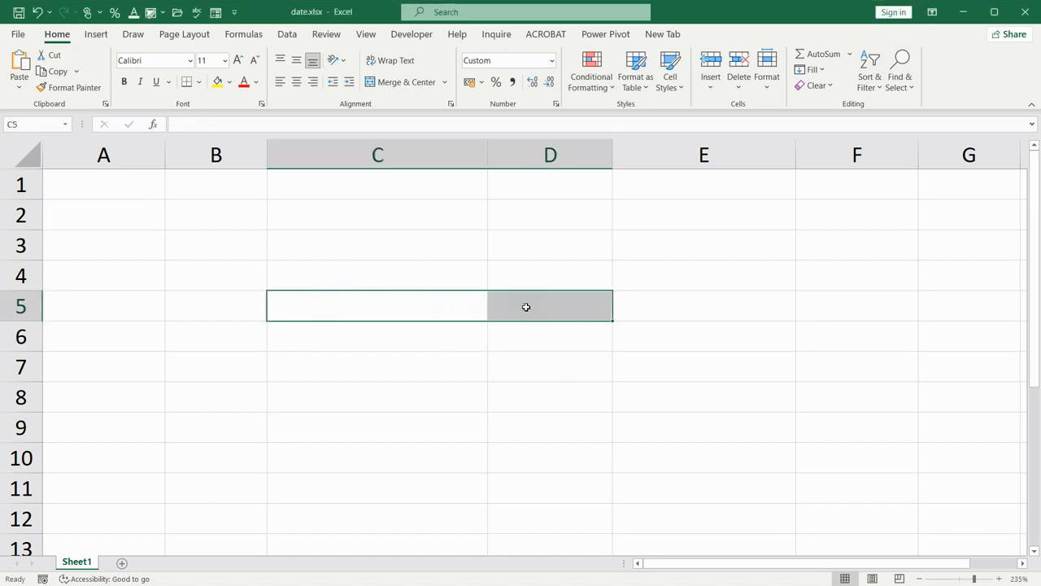
{"action": "left_click", "coordinate": [386, 83]}
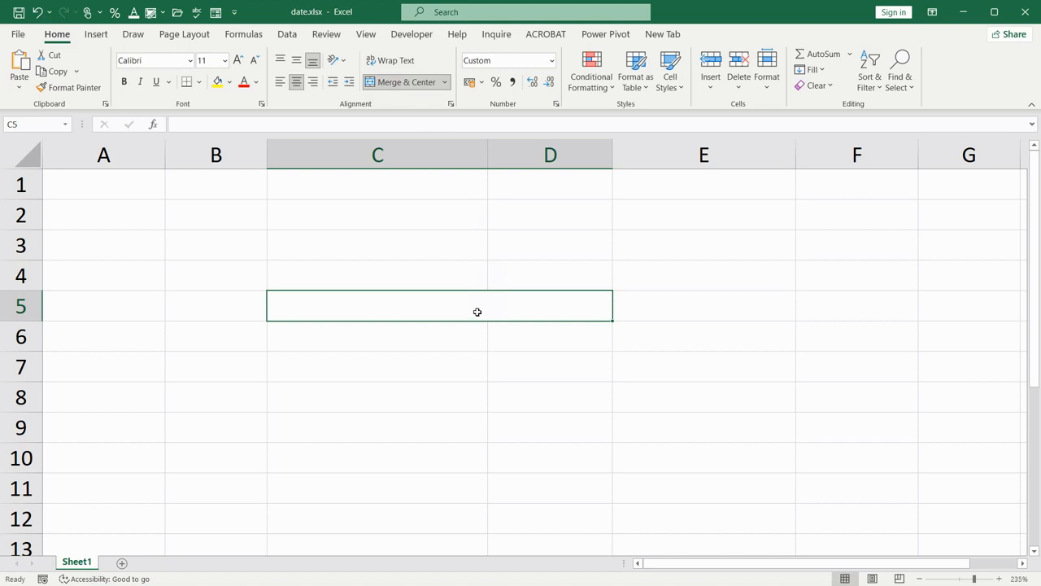
Start a formula in the merged cell C5 that joins the text "today" with the TEXT function, using TODAY() as its value
{"action": "type", "text": "="}
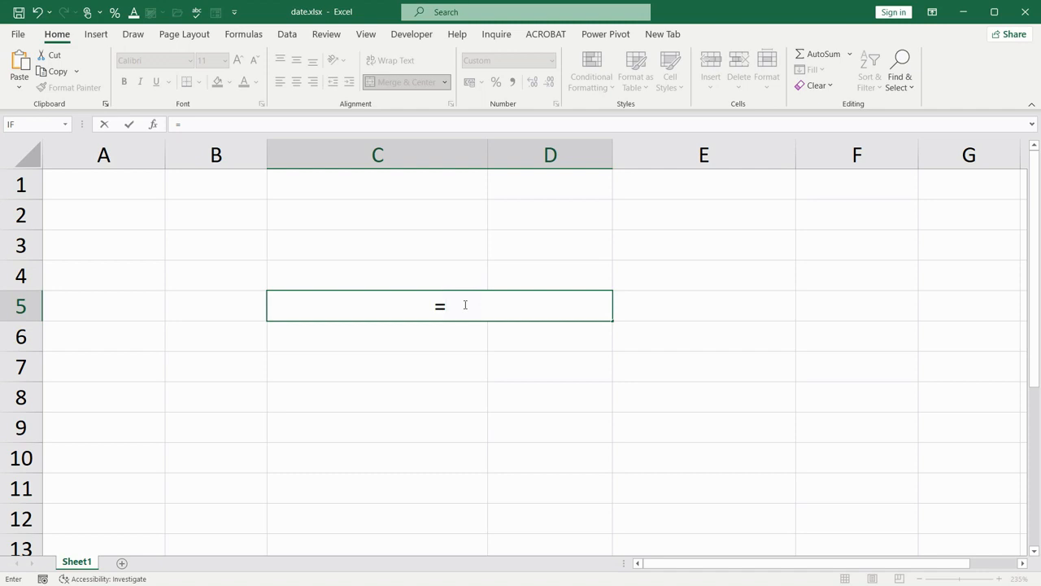
{"action": "type", "text": "\"today"}
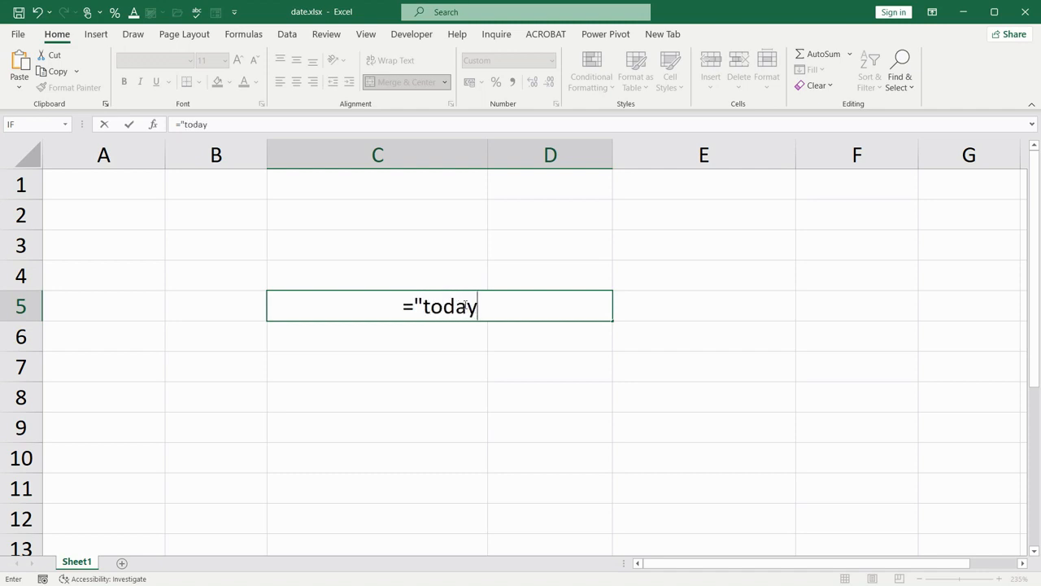
{"action": "type", "text": "\""}
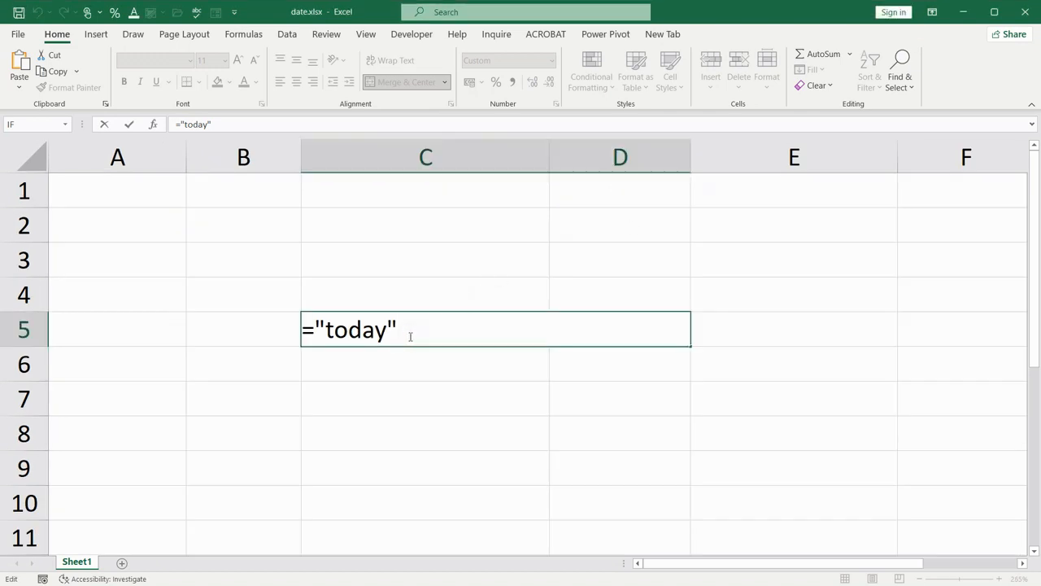
{"action": "type", "text": "&TEXT"}
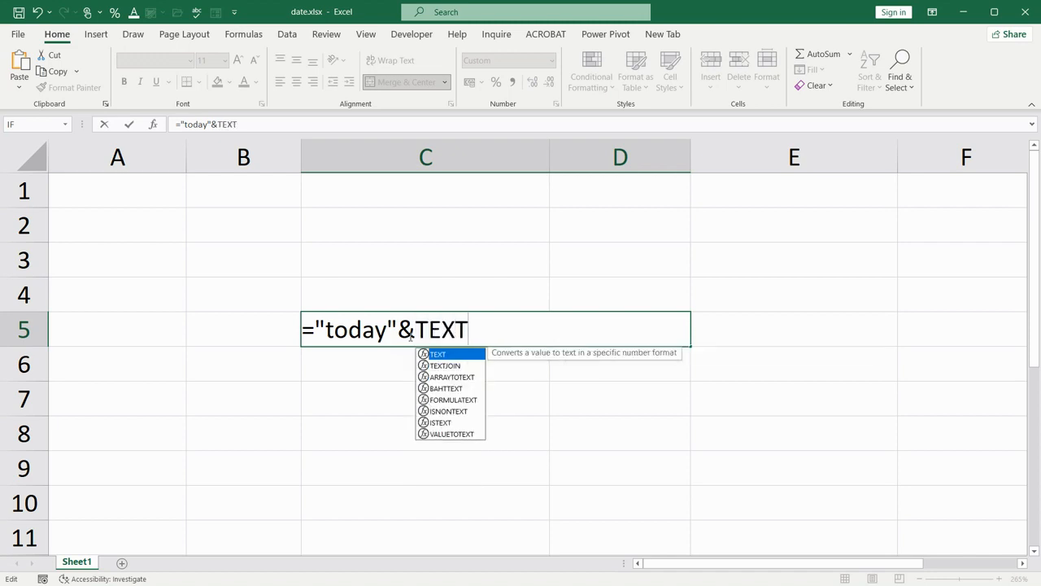
{"action": "type", "text": "("}
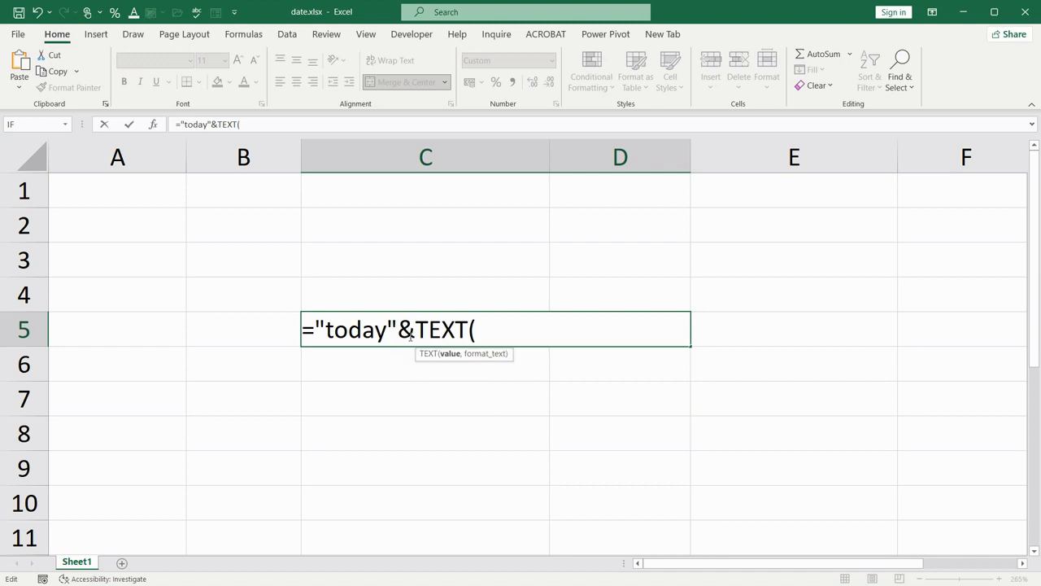
{"action": "type", "text": "TODAY()"}
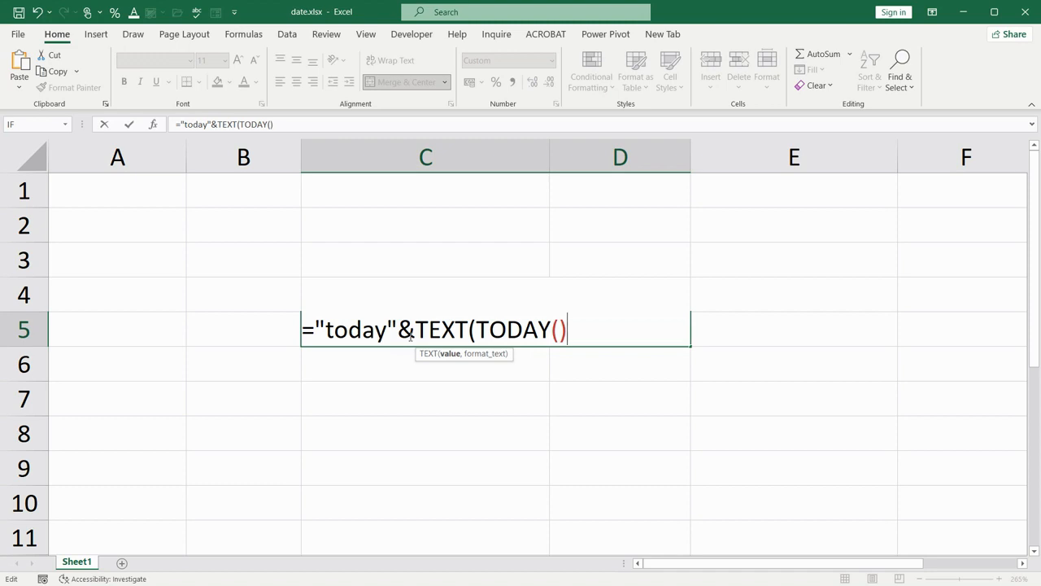
{"action": "type", "text": ","}
Complete the TEXT function in C5 with the date format "dddd dd mmmm yyyy" and enter the formula
{"action": "type", "text": "\""}
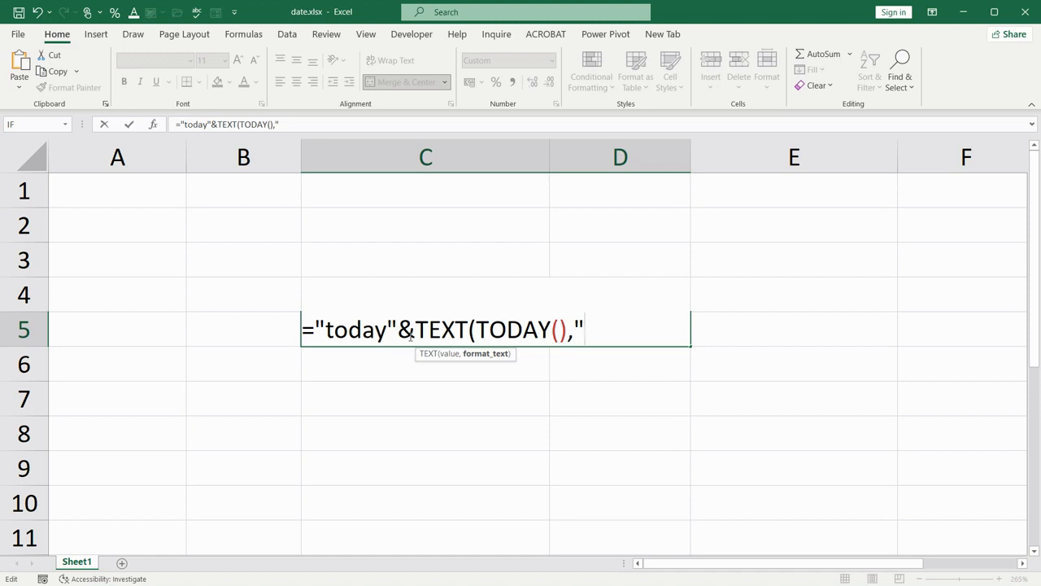
{"action": "type", "text": "dddd"}
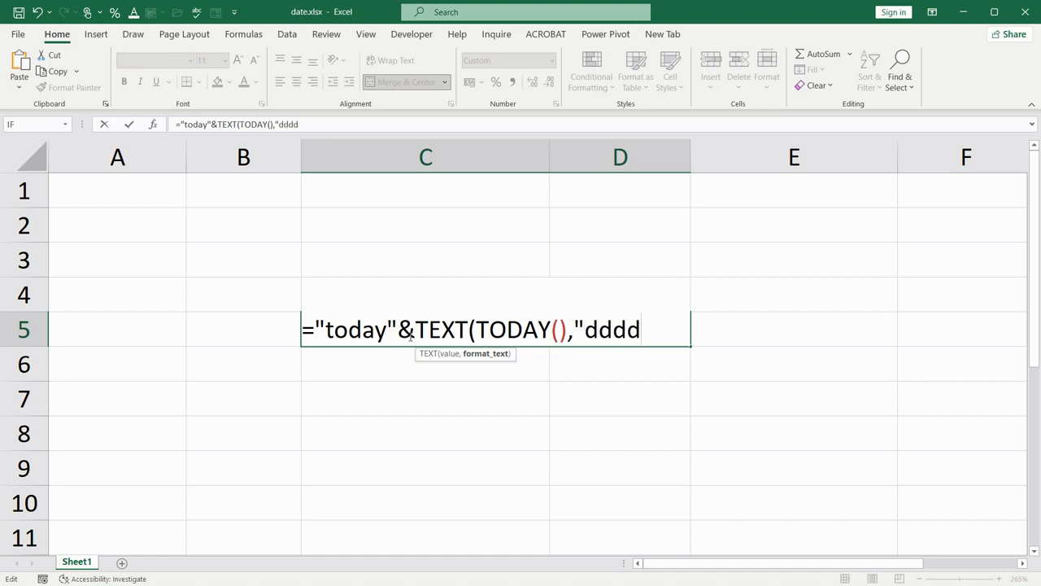
{"action": "type", "text": " dd mm"}
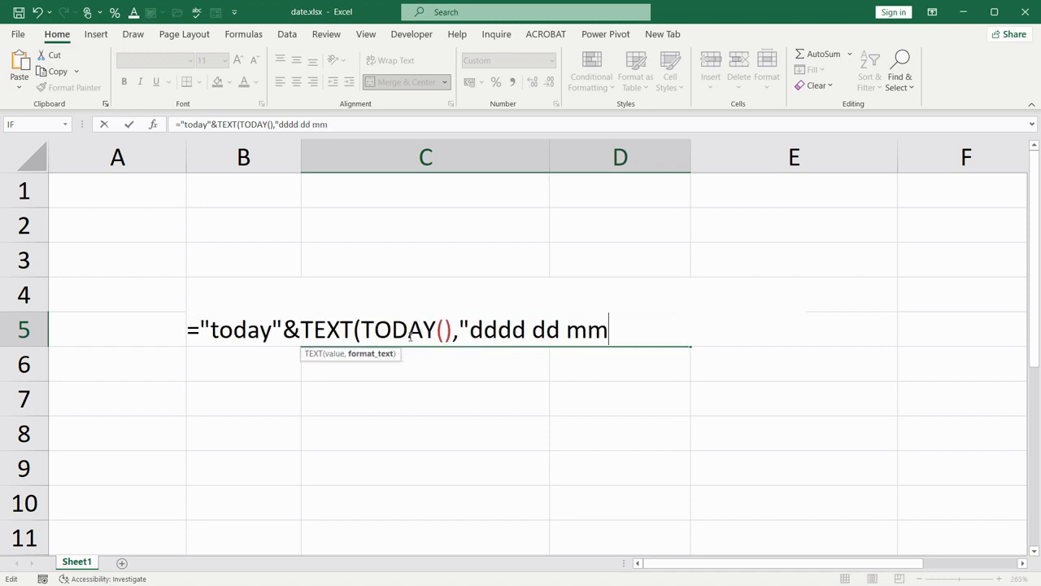
{"action": "type", "text": "mm yyyy"}
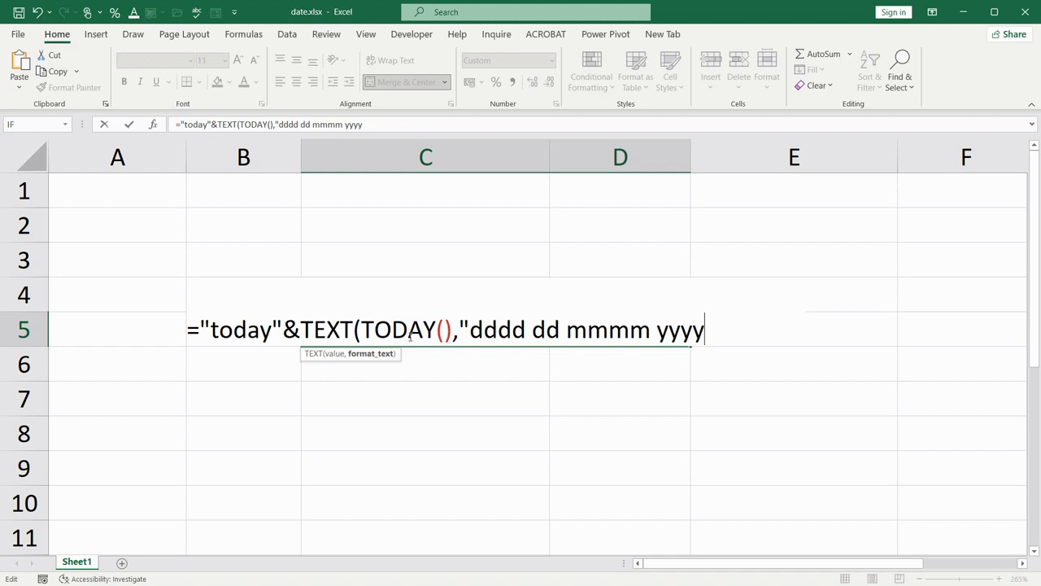
{"action": "type", "text": "'"}
{"action": "key", "text": "BackSpace"}
{"action": "type", "text": "\")"}
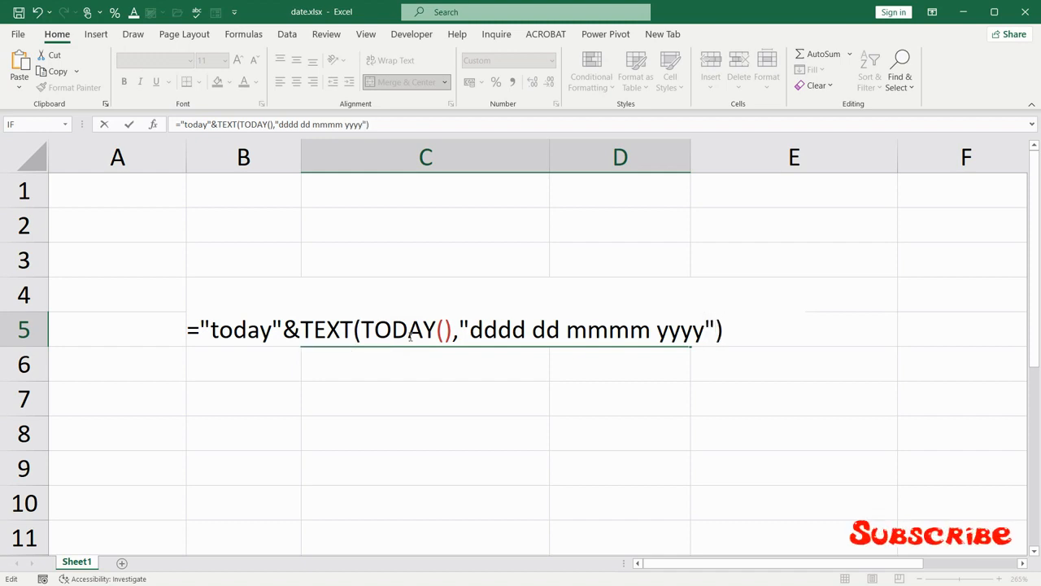
{"action": "key", "text": "Return"}
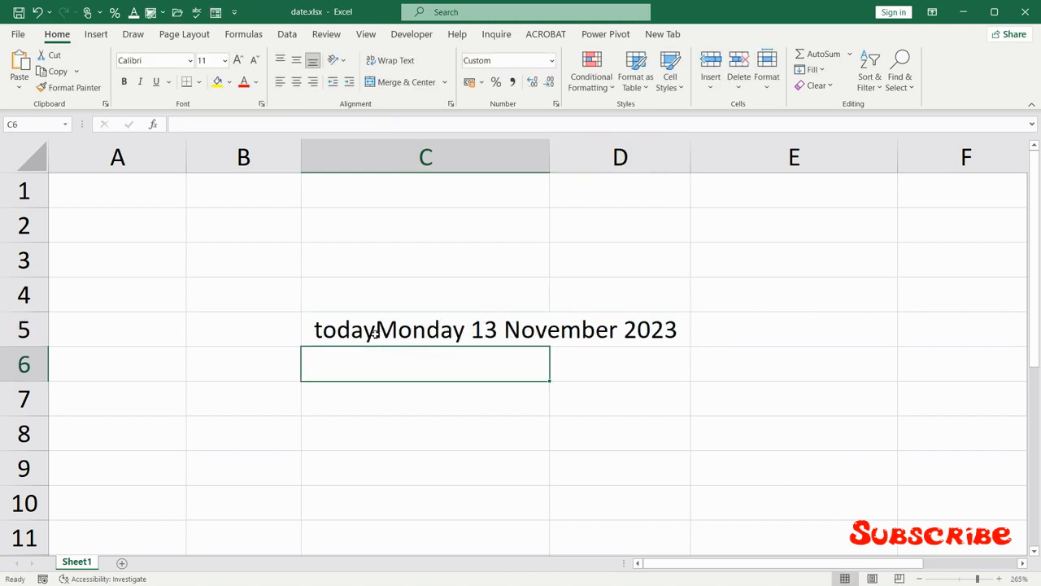
Edit the text part of the C5 formula to a capitalised "Today " with a trailing space
{"action": "left_click", "coordinate": [375, 333]}
{"action": "double_click", "coordinate": [376, 333]}
{"action": "left_click", "coordinate": [278, 329]}
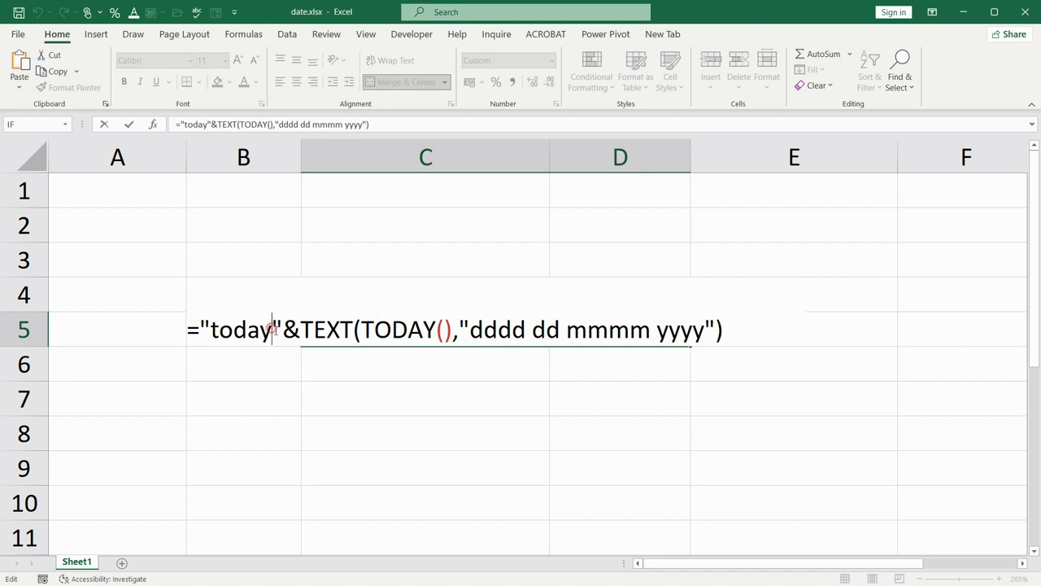
{"action": "left_click", "coordinate": [210, 329]}
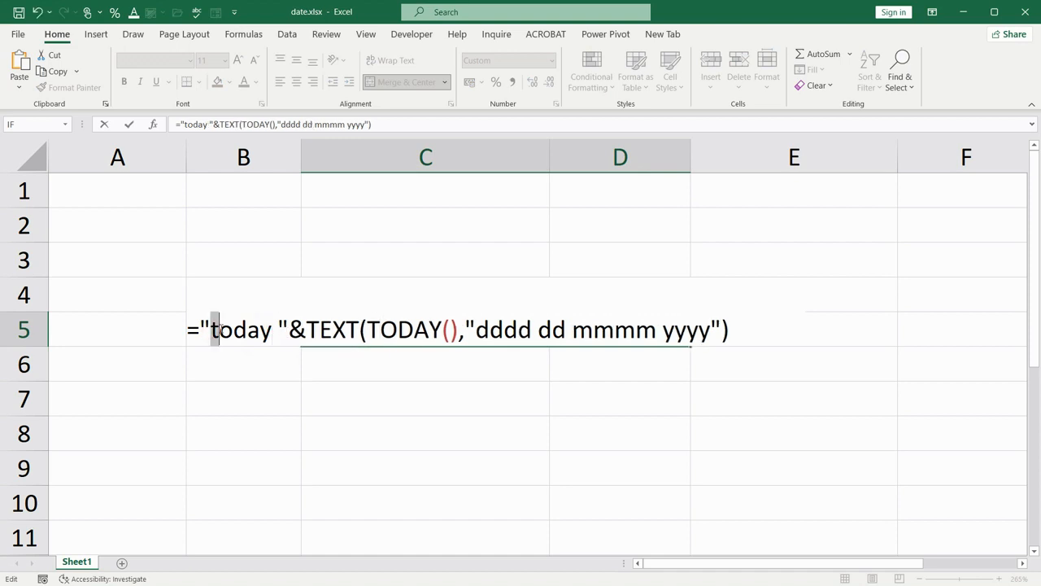
{"action": "type", "text": "T"}
{"action": "key", "text": "Return"}
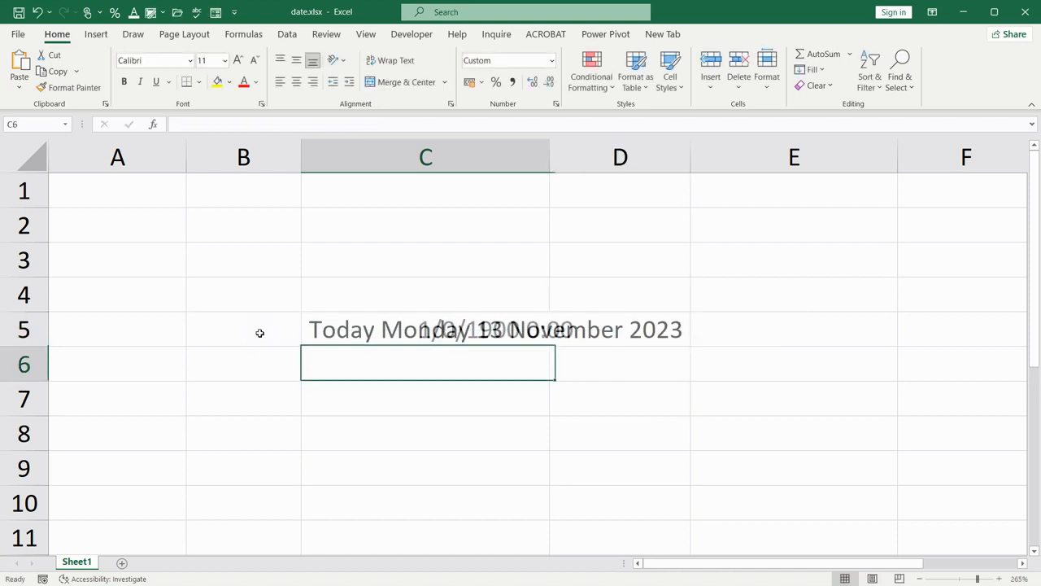
Extend the text in the C5 formula to "Today is " and widen column C so the whole sentence fits
{"action": "double_click", "coordinate": [371, 332]}
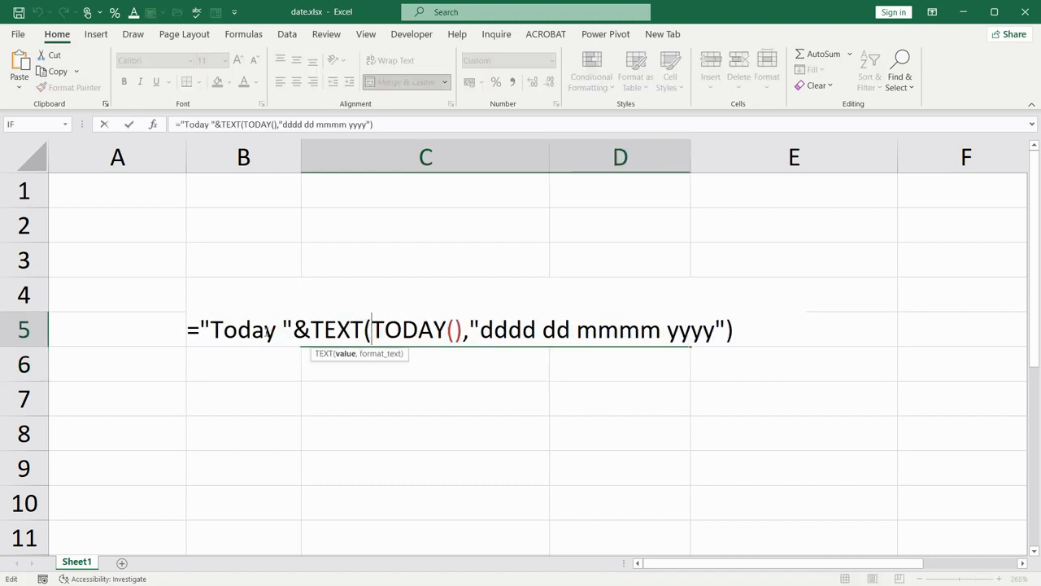
{"action": "type", "text": "is"}
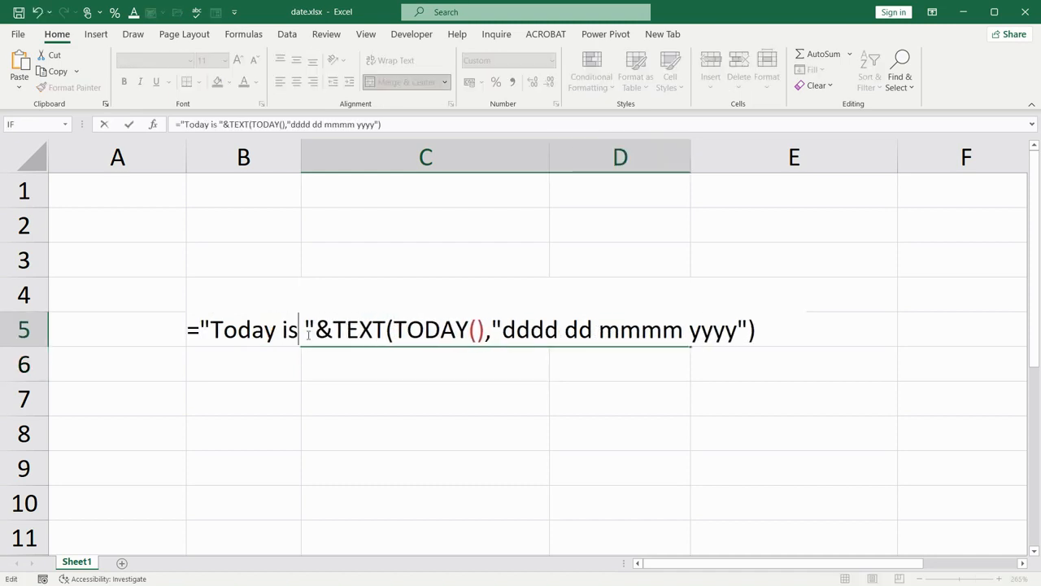
{"action": "key", "text": "Return"}
{"action": "left_click", "coordinate": [310, 335]}
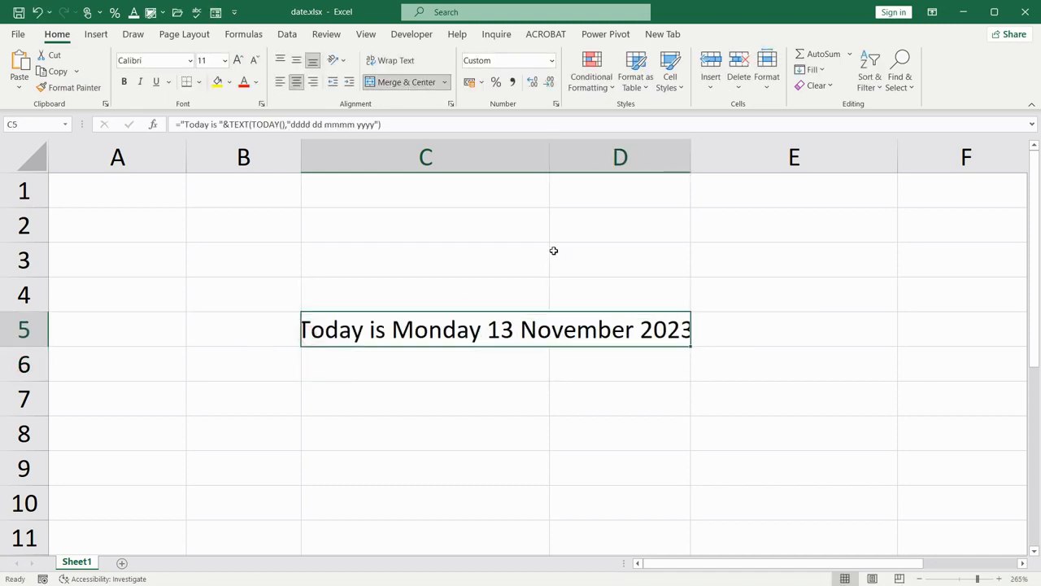
{"action": "left_click_drag", "start_coordinate": [551, 159], "coordinate": [567, 158]}
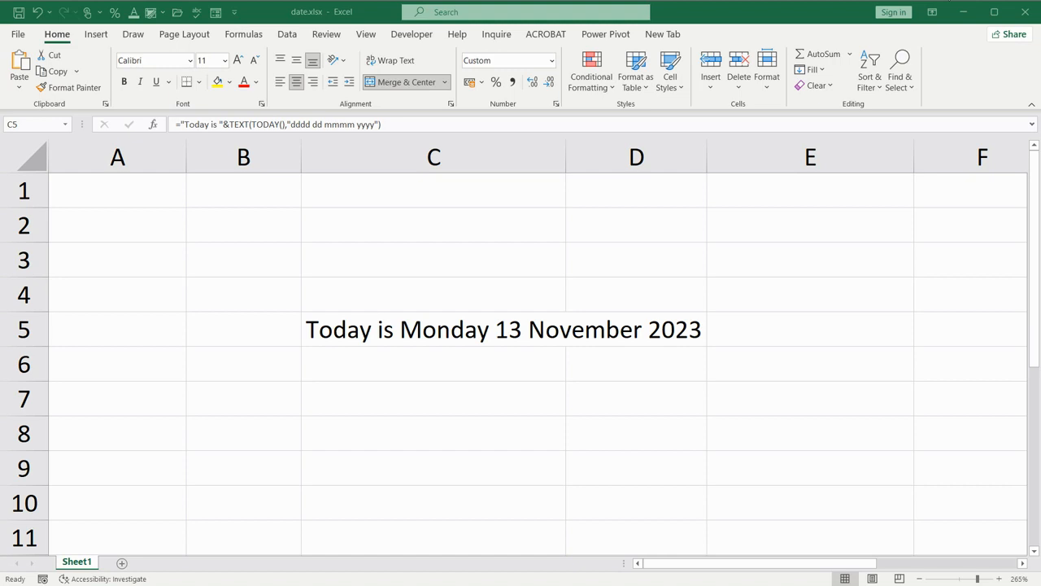
Enter the formula =TODAY()+5 in cell C7 to return the date five days from today
{"action": "double_click", "coordinate": [405, 397]}
{"action": "key", "text": "Return"}
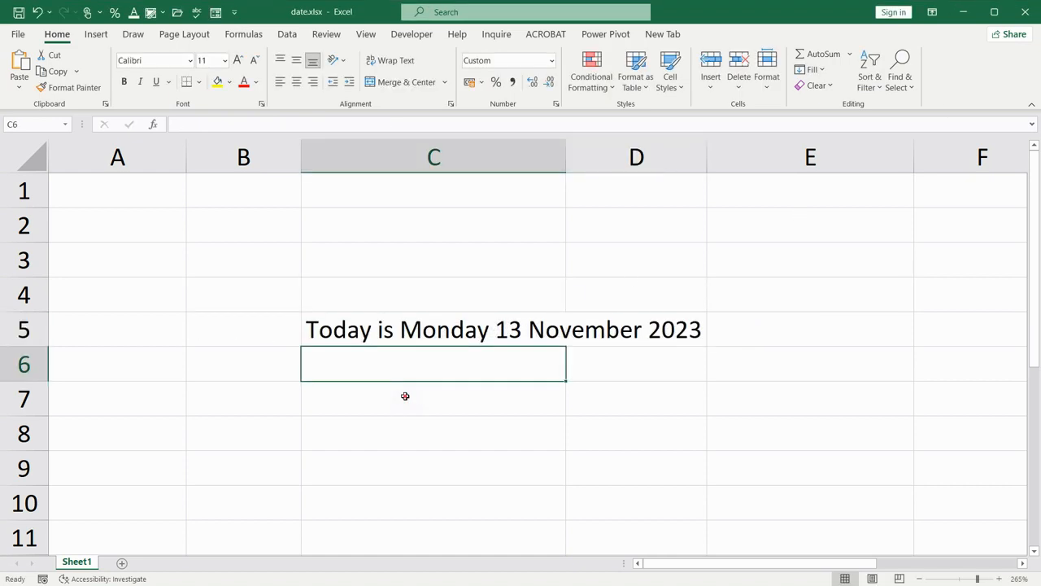
{"action": "left_click", "coordinate": [405, 396]}
{"action": "type", "text": "="}
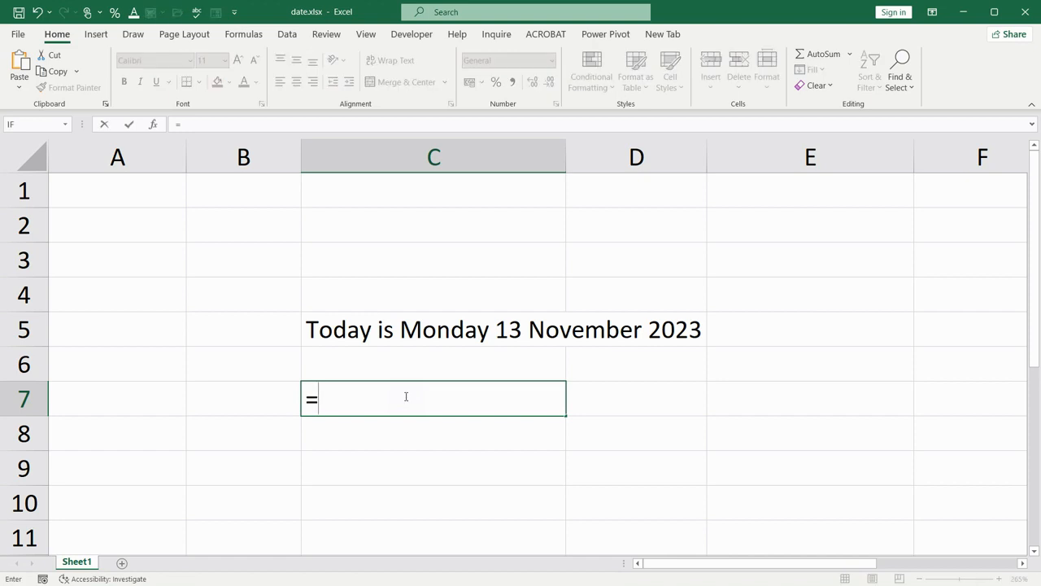
{"action": "type", "text": "today"}
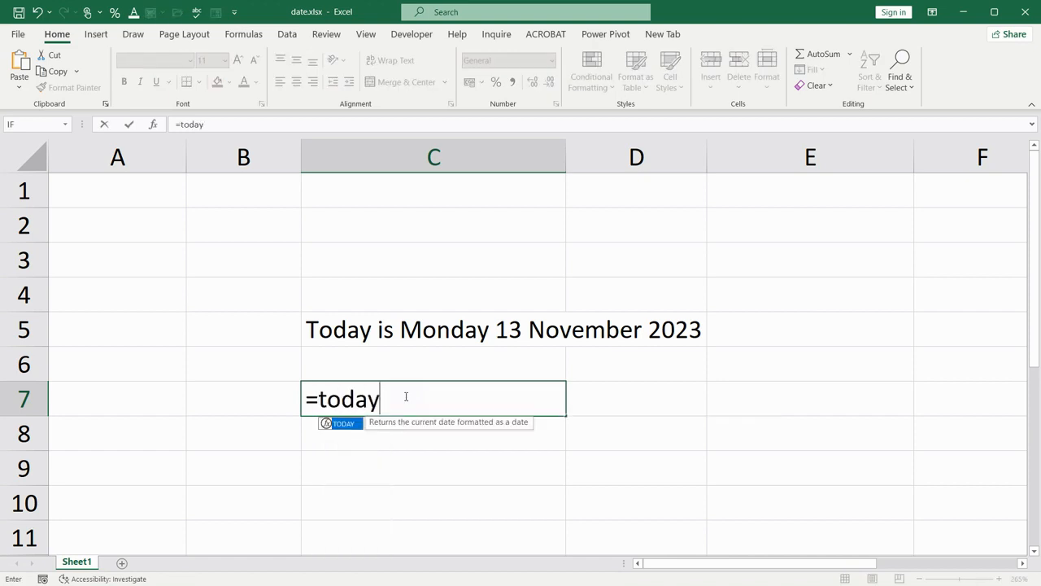
{"action": "type", "text": "()+5"}
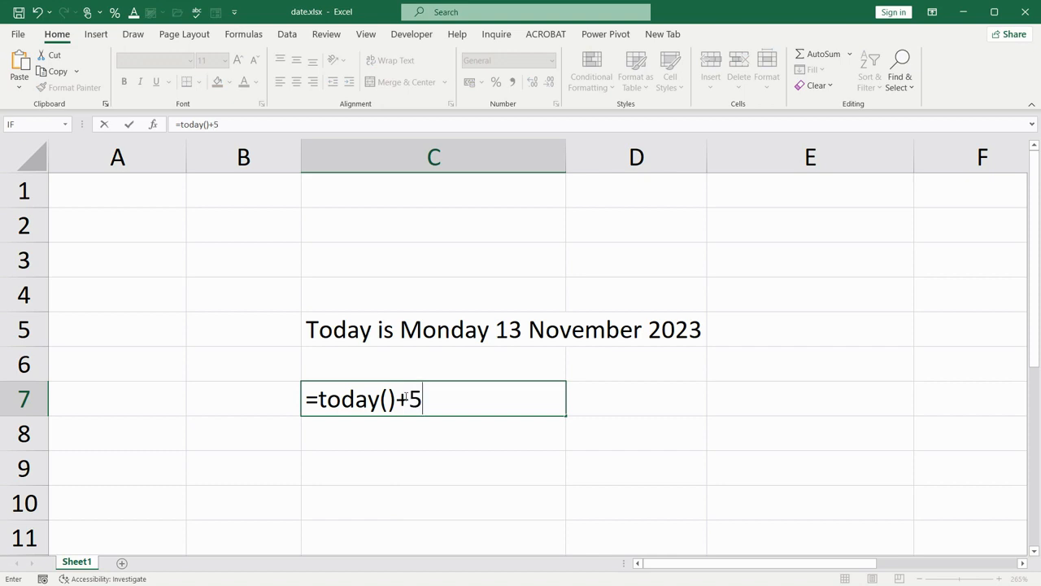
{"action": "key", "text": "Return"}
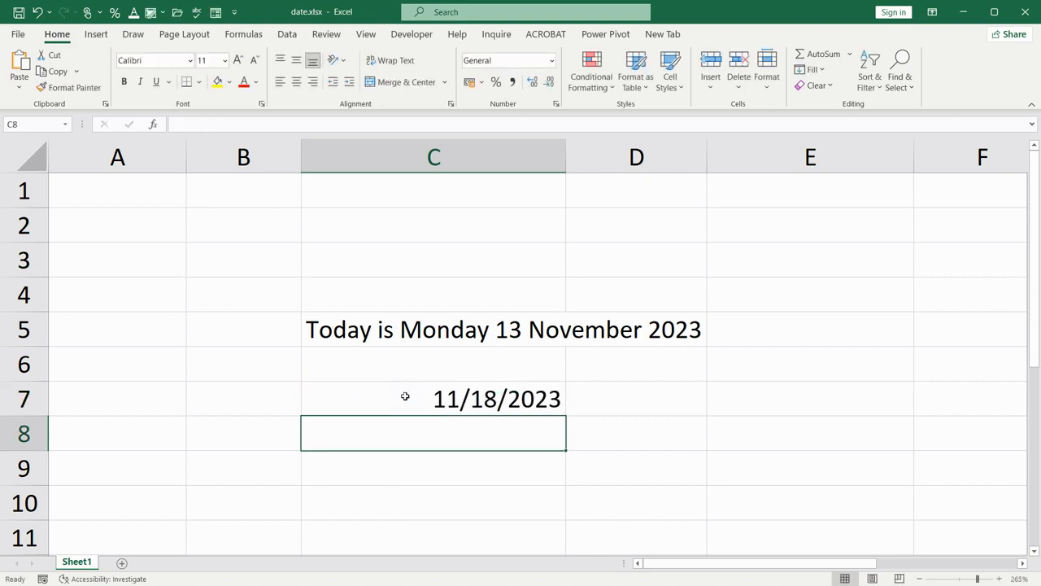
{"action": "left_click", "coordinate": [405, 396]}
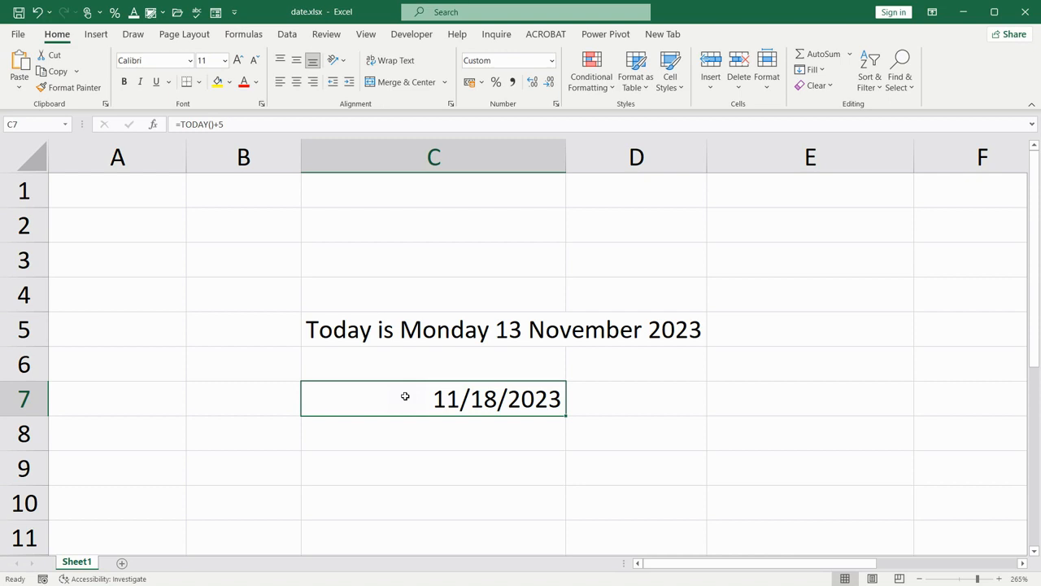
Start a DATEDIF formula in cell C9 with "11/13/2023" as the start date
{"action": "left_click", "coordinate": [430, 434]}
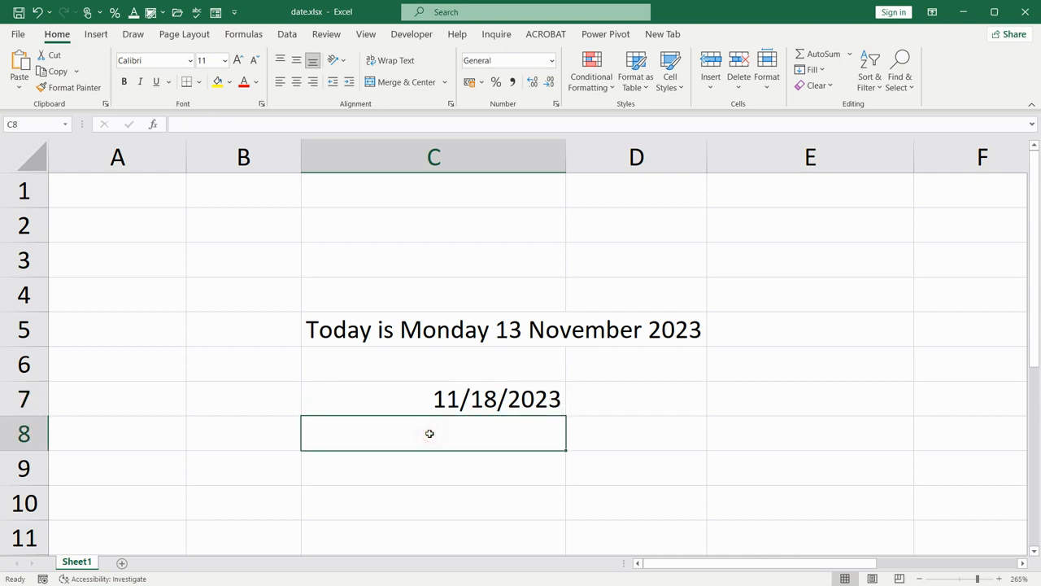
{"action": "scroll", "coordinate": [440, 401], "scroll_direction": "down", "scroll_amount": 1}
{"action": "left_click", "coordinate": [437, 364]}
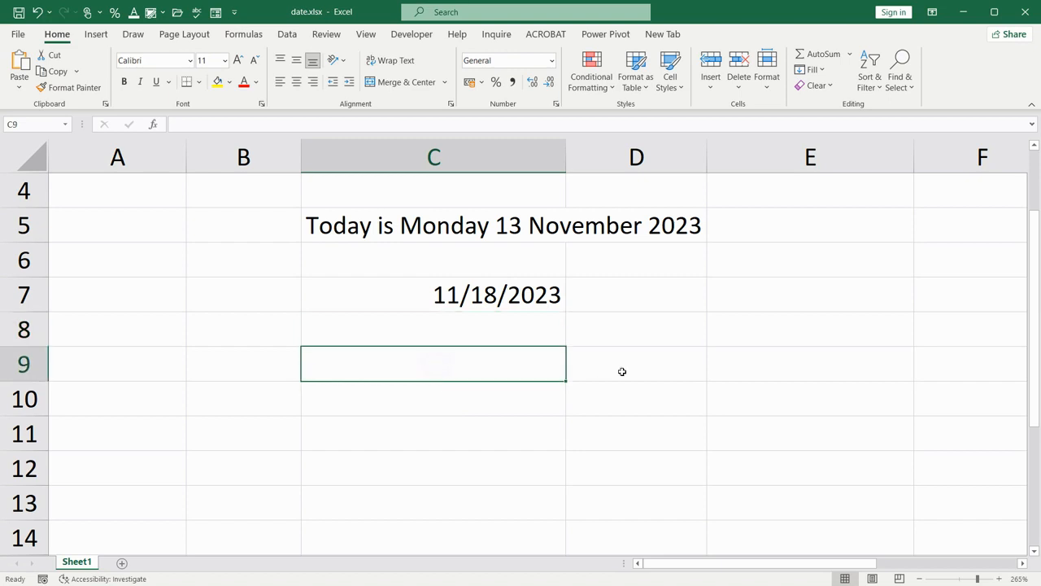
{"action": "type", "text": "="}
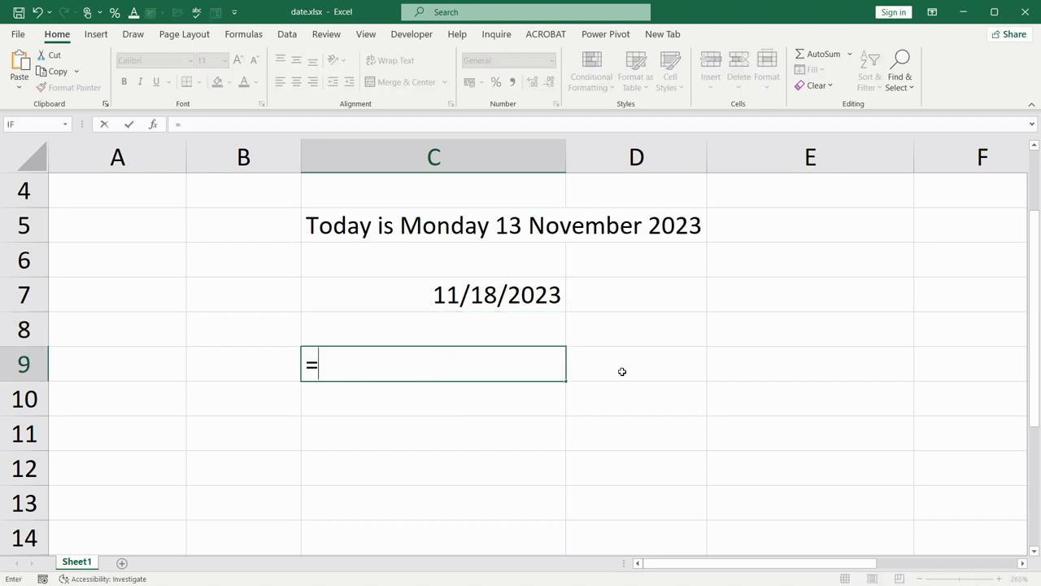
{"action": "type", "text": "datedis"}
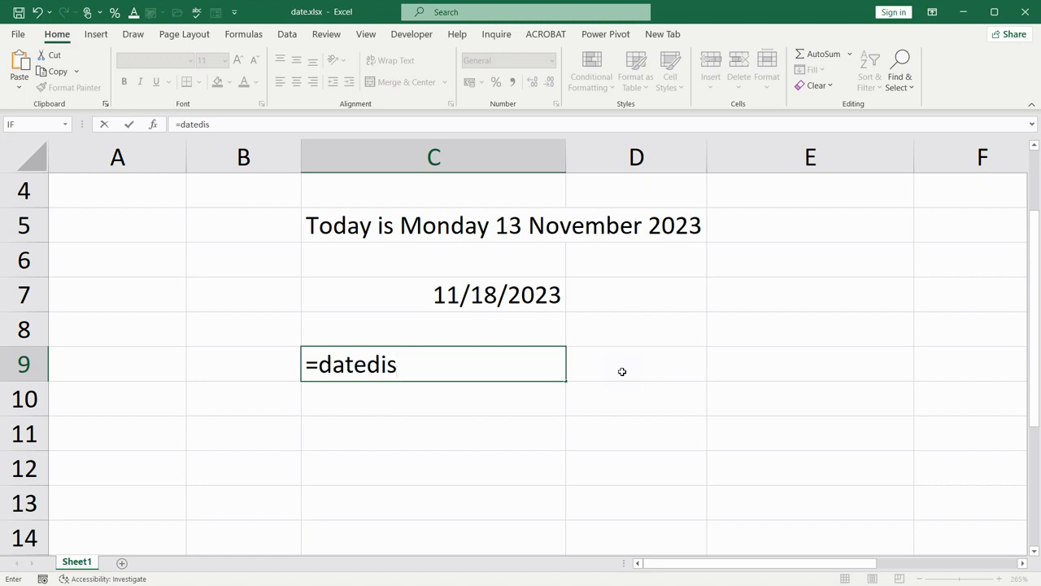
{"action": "key", "text": "BackSpace"}
{"action": "type", "text": "f("}
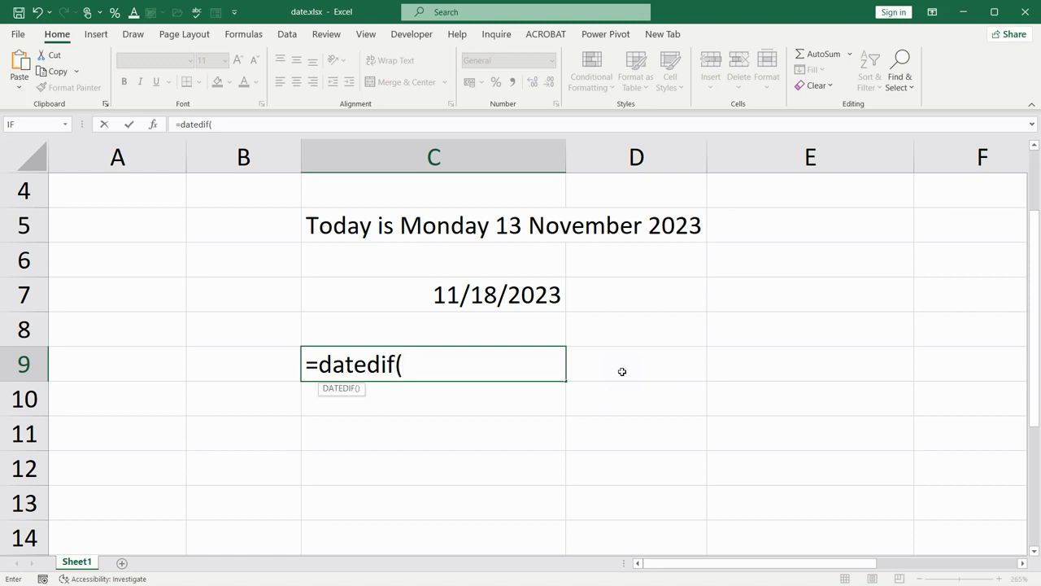
{"action": "type", "text": "\"11/1"}
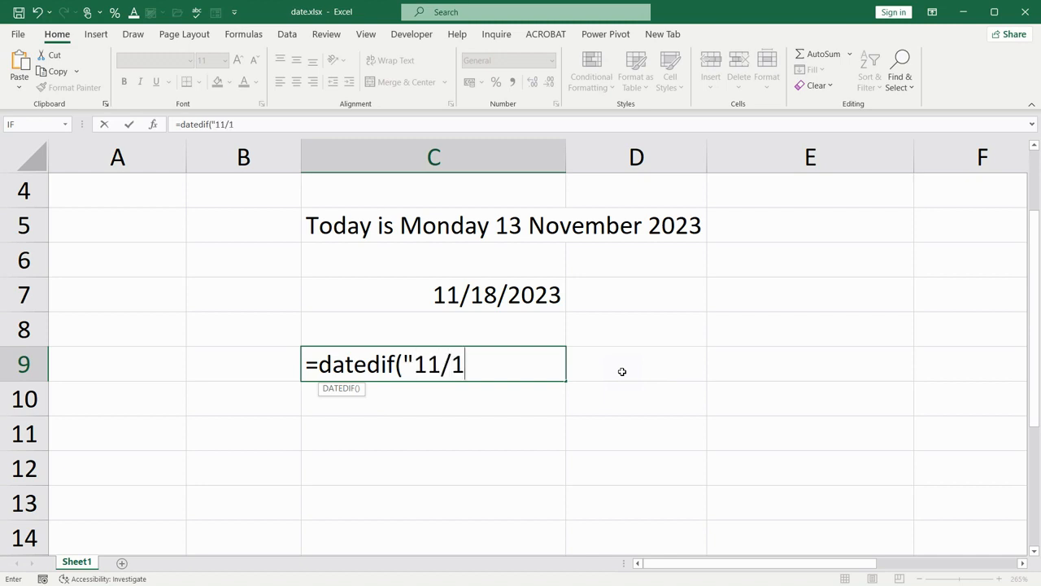
{"action": "type", "text": "3/2023\""}
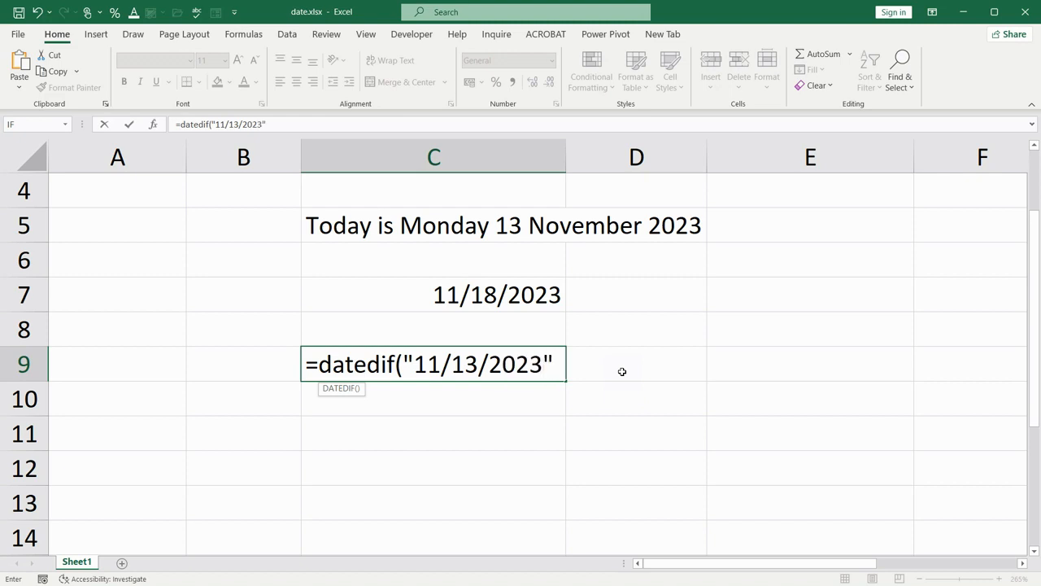
{"action": "type", "text": ","}
Complete the DATEDIF formula in C9 with the end date "12/31/2023" and the unit "d" to count days
{"action": "type", "text": "\"12/31/2023"}
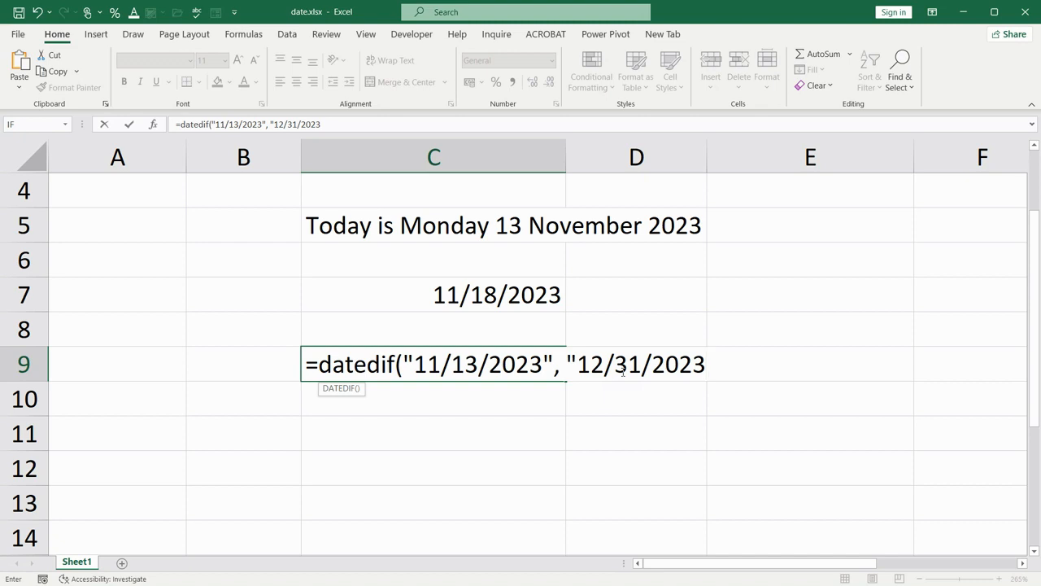
{"action": "type", "text": "\",\"d\")"}
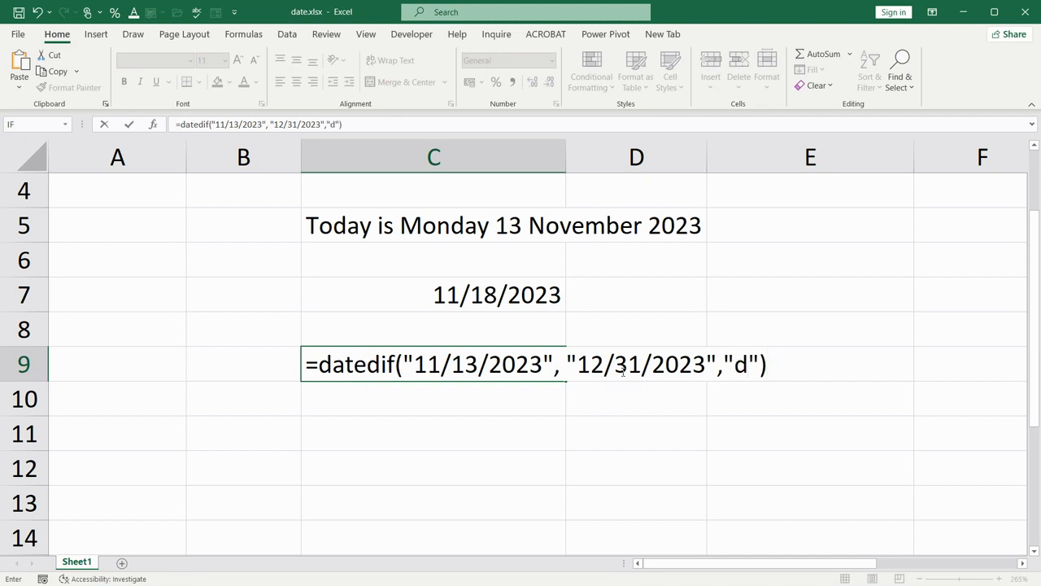
{"action": "key", "text": "Return"}
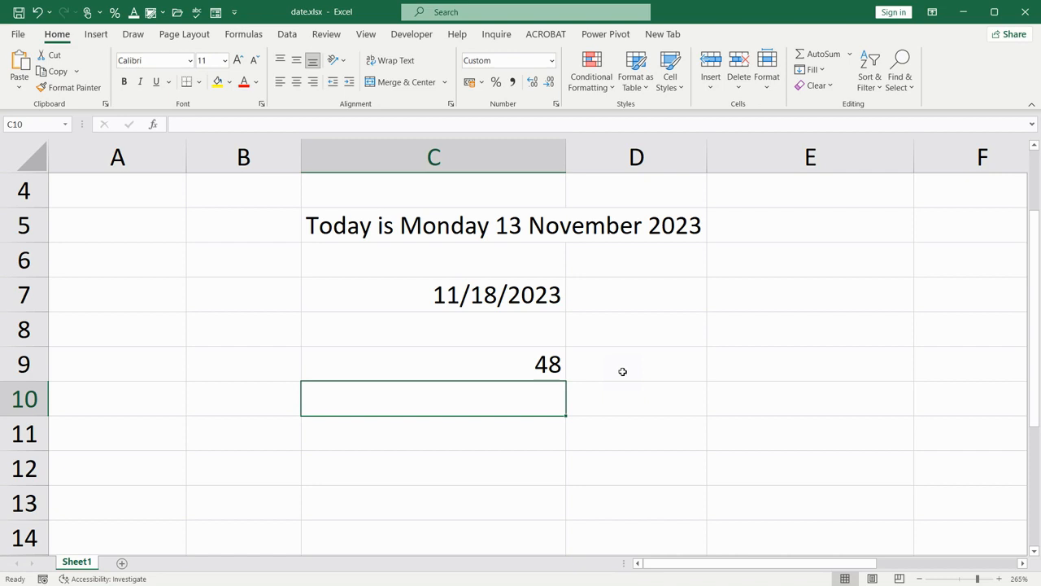
Check the number format categories for cell C9 in the Format Cells dialog without changing the format
{"action": "left_click", "coordinate": [518, 366]}
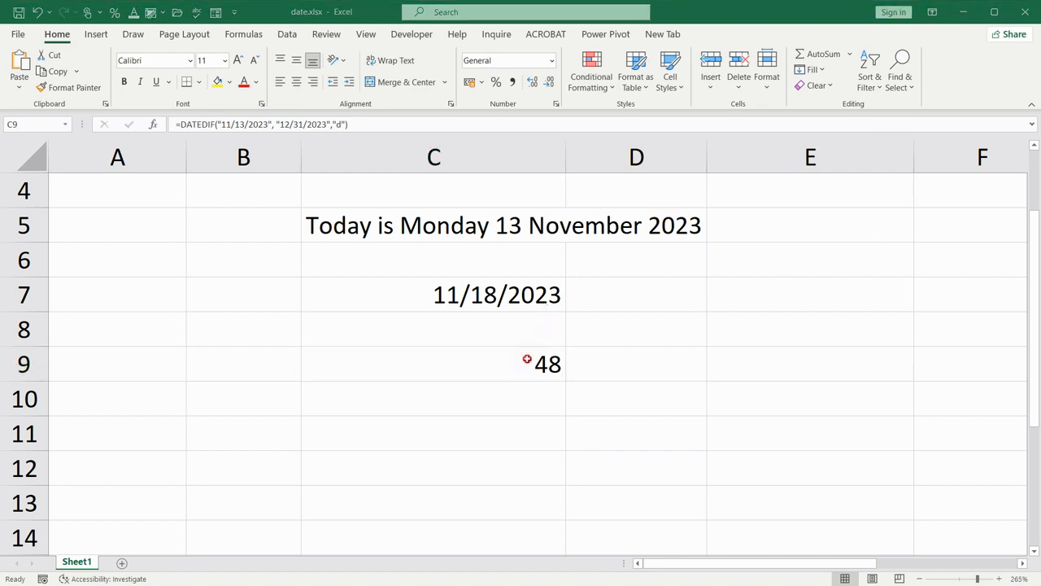
{"action": "left_click", "coordinate": [527, 359]}
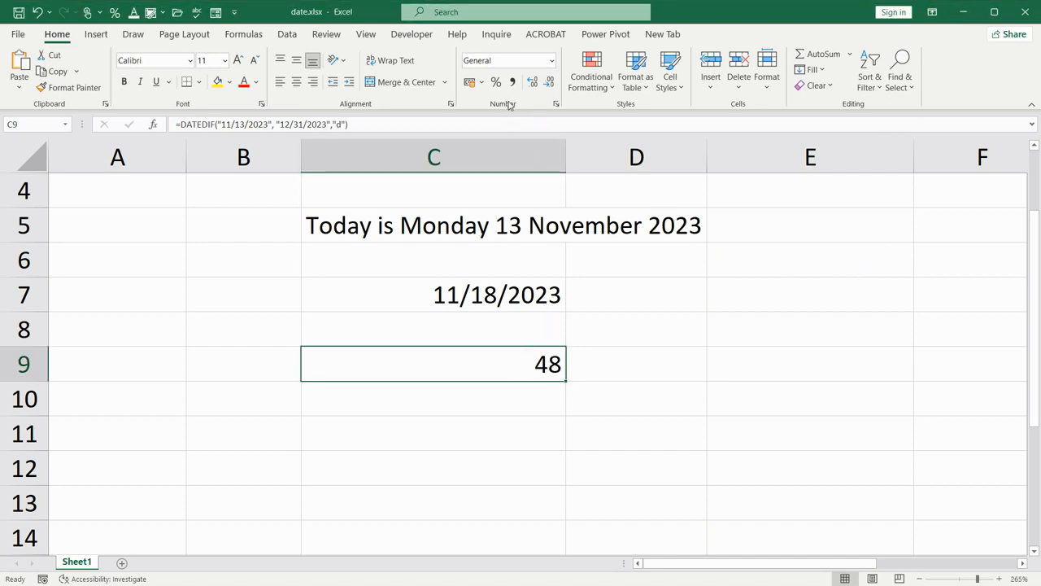
{"action": "left_click", "coordinate": [556, 103]}
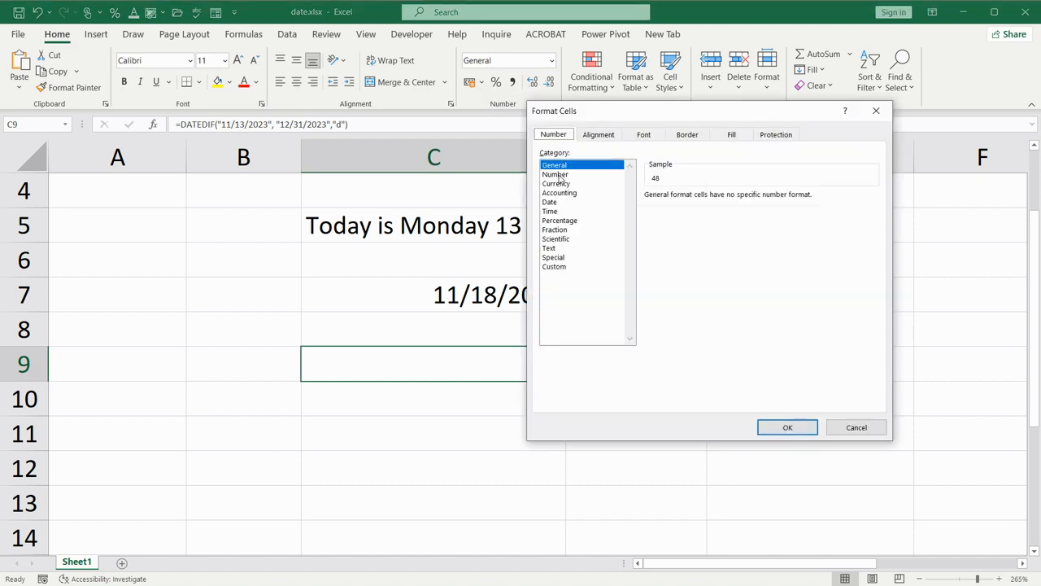
{"action": "left_click", "coordinate": [858, 427]}
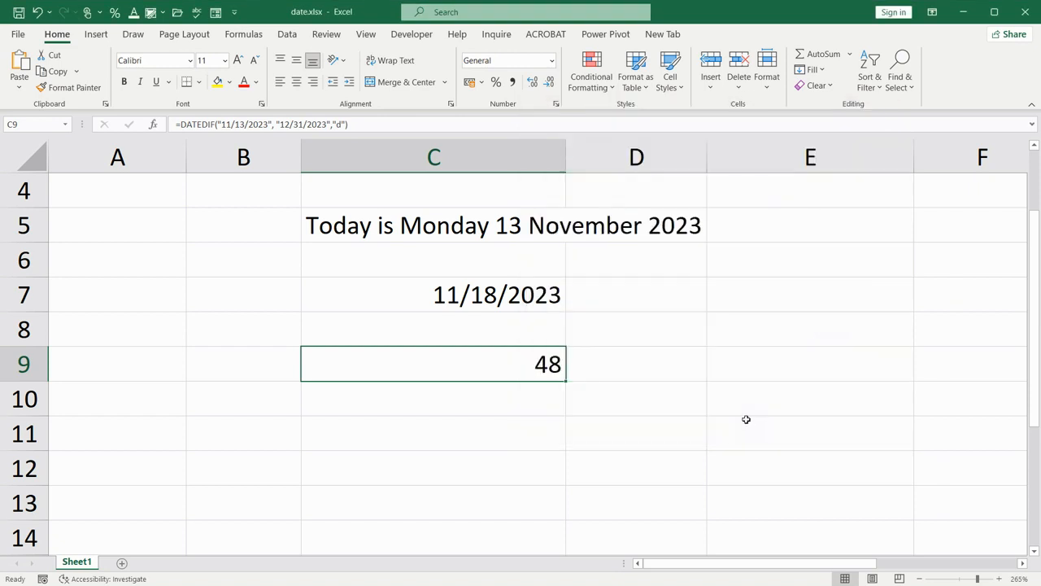
Enter 10% in cell E9
{"action": "left_click", "coordinate": [731, 361]}
{"action": "type", "text": "1"}
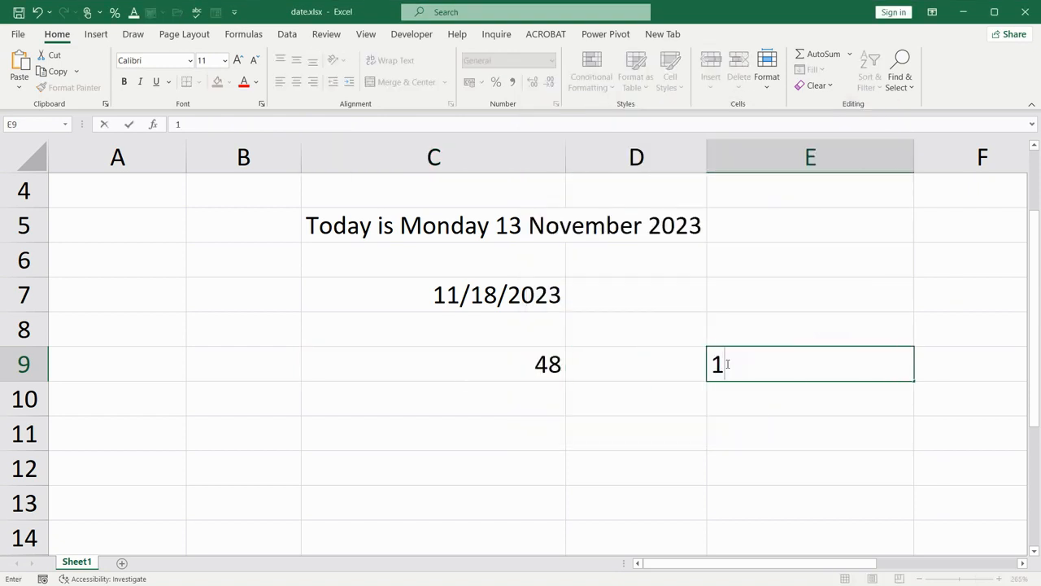
{"action": "type", "text": "0%"}
{"action": "key", "text": "Return"}
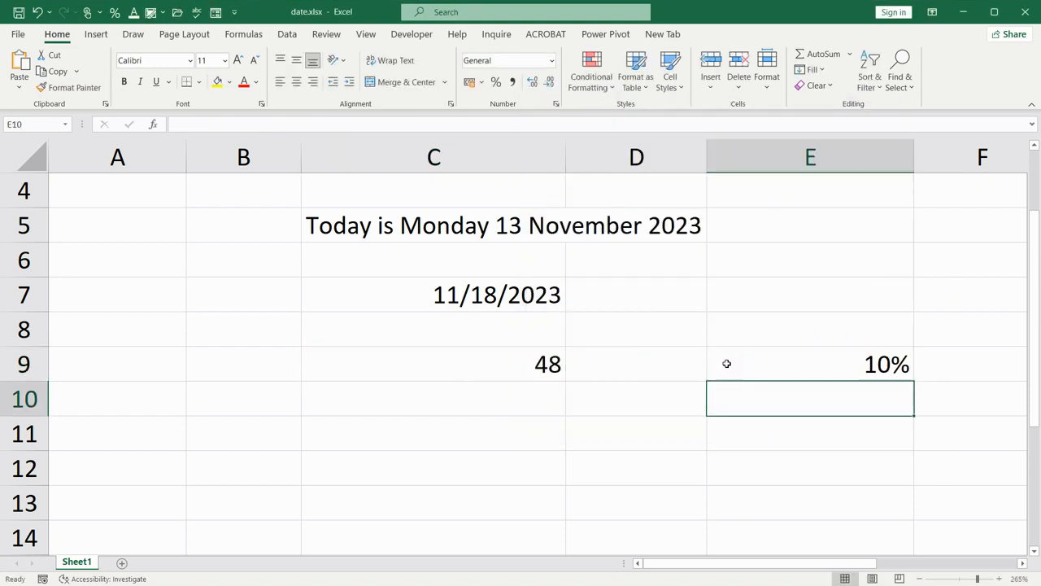
Change the number format of cell E9 to General
{"action": "left_click", "coordinate": [726, 364]}
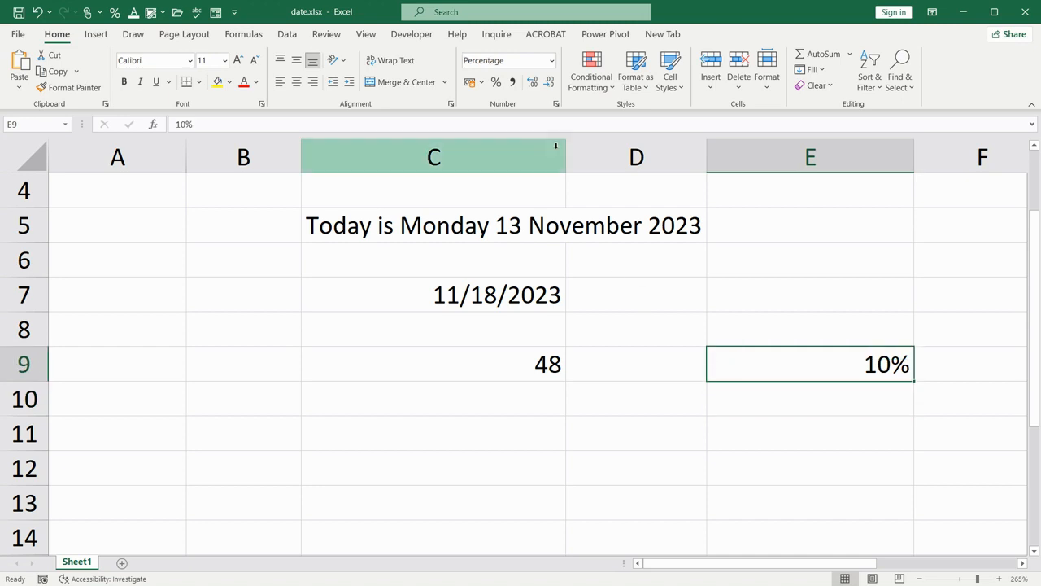
{"action": "left_click", "coordinate": [555, 104]}
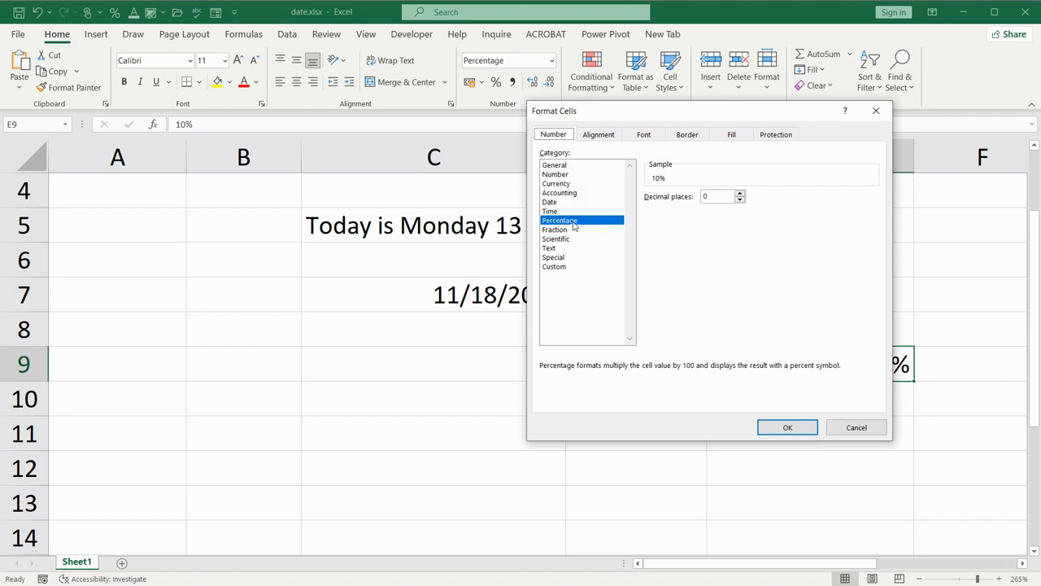
{"action": "left_click", "coordinate": [555, 168]}
{"action": "left_click", "coordinate": [556, 176]}
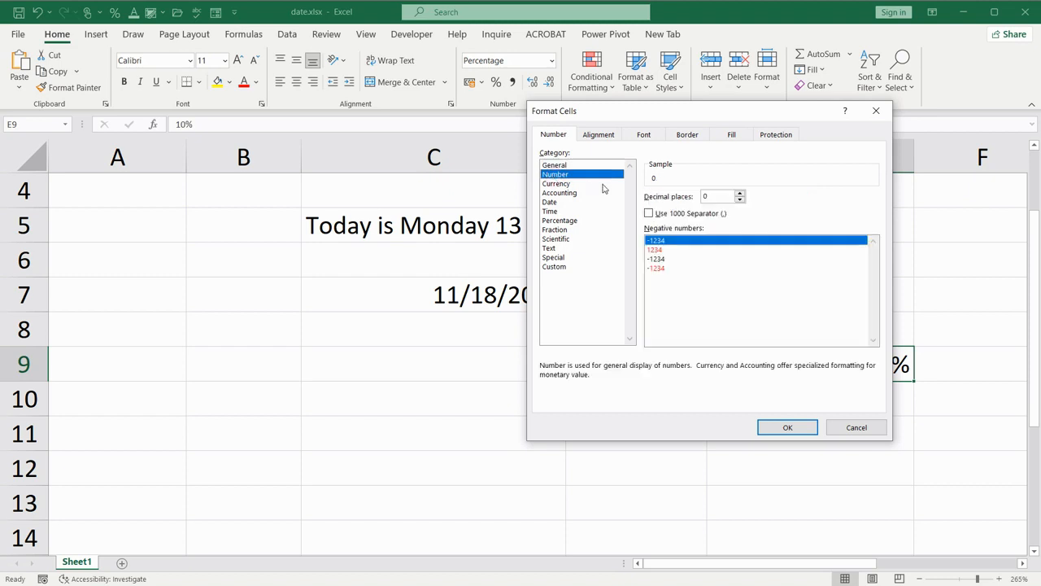
{"action": "left_click", "coordinate": [570, 165]}
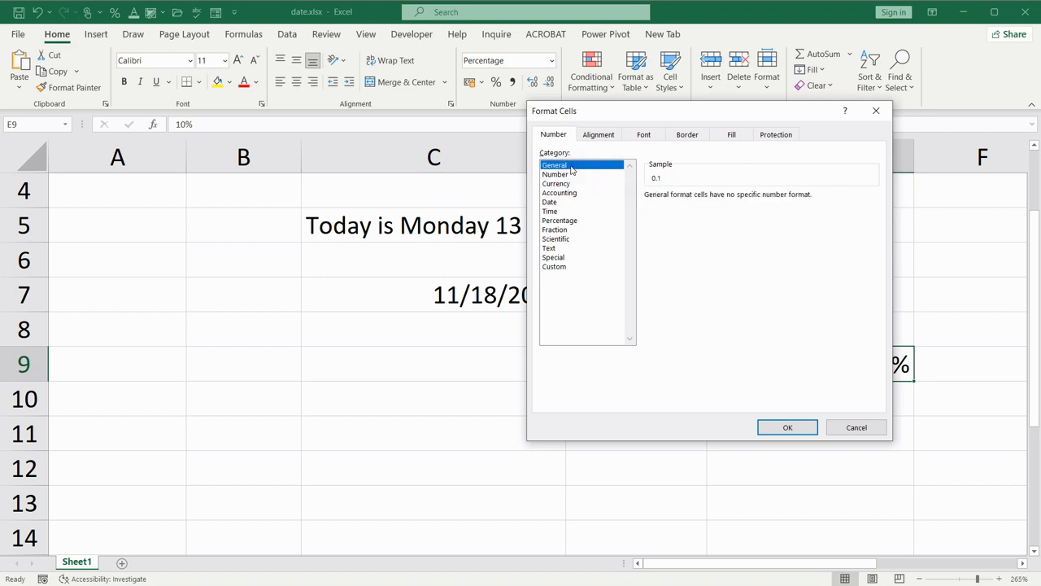
{"action": "left_click", "coordinate": [781, 426]}
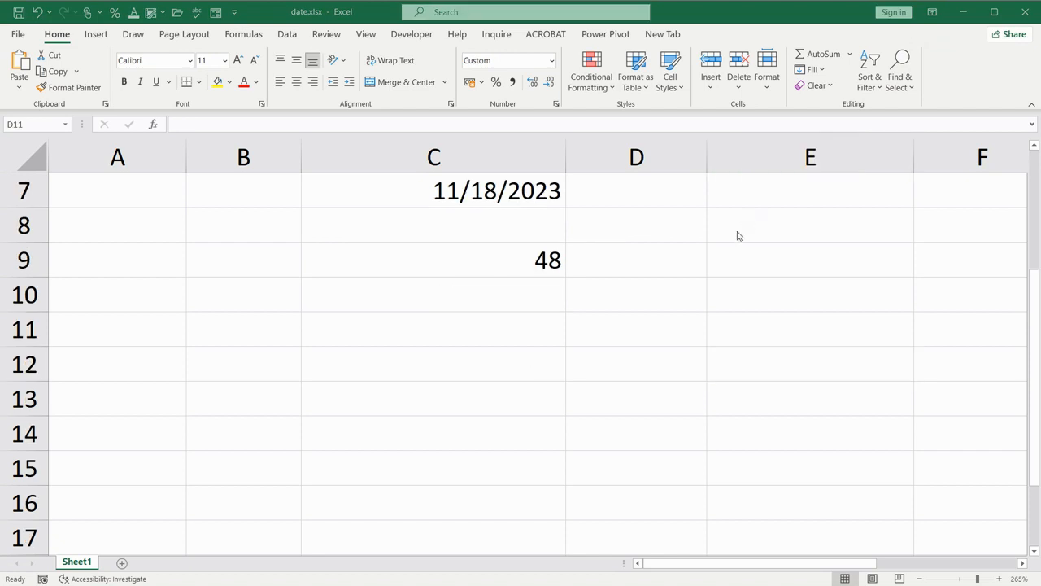
Enter the label "current month" in cell D11
{"action": "left_click", "coordinate": [667, 328]}
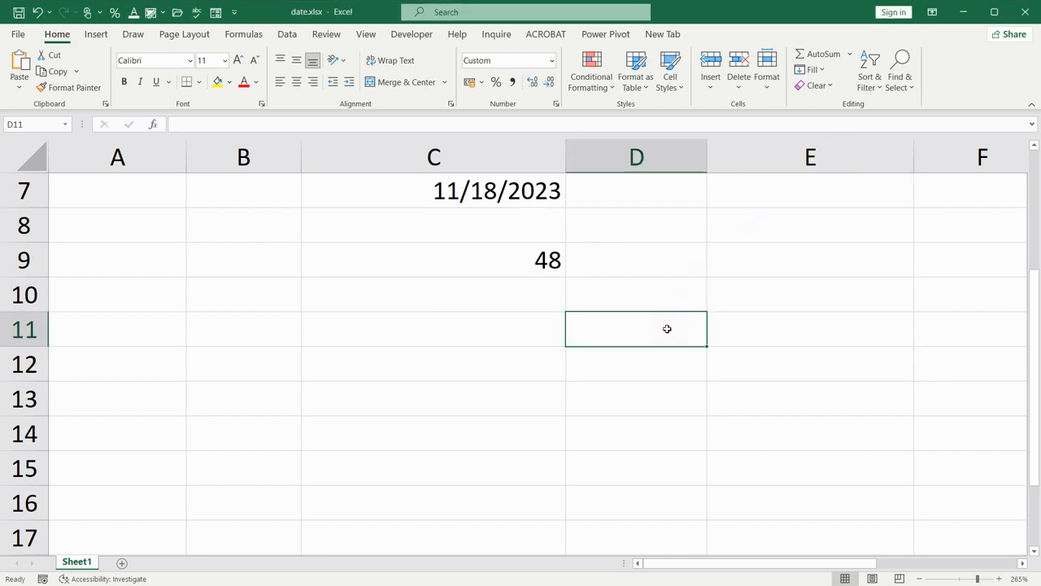
{"action": "type", "text": "current mo"}
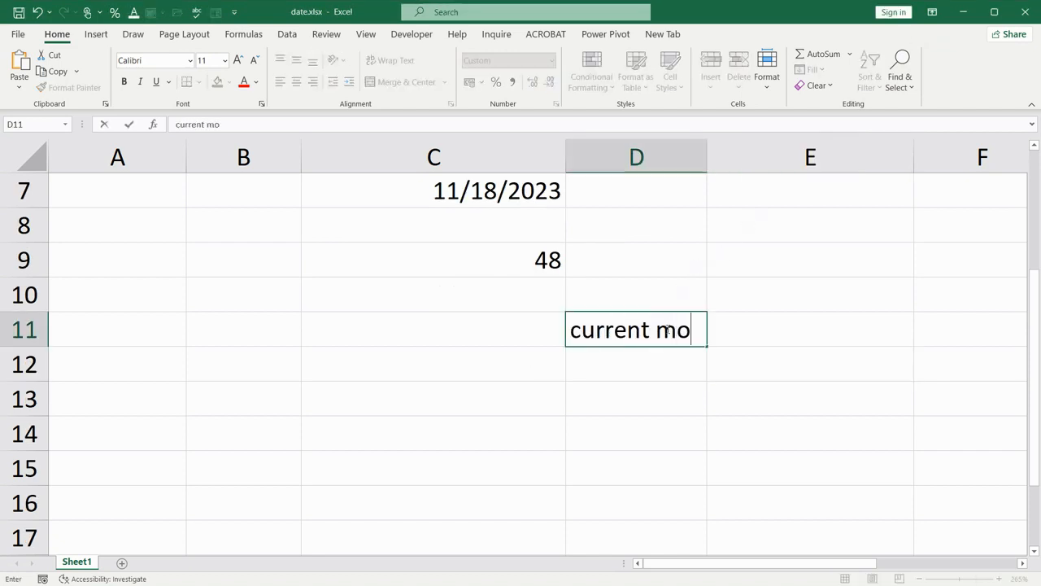
{"action": "type", "text": "nth"}
{"action": "key", "text": "Return"}
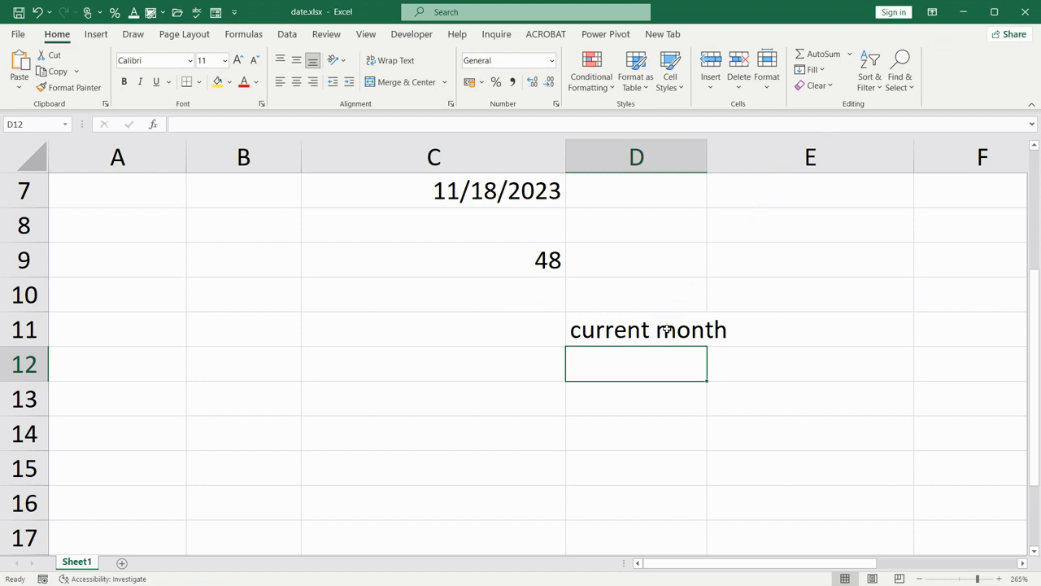
Enter the formula =MONTH(TODAY()) in cell C11 to return the current month number
{"action": "left_click", "coordinate": [509, 335]}
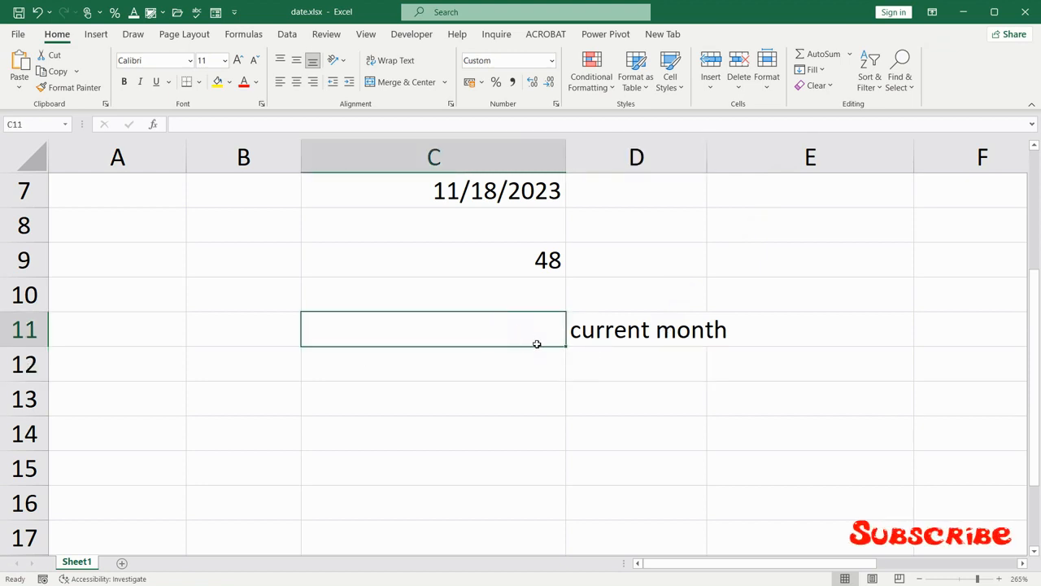
{"action": "type", "text": "=month"}
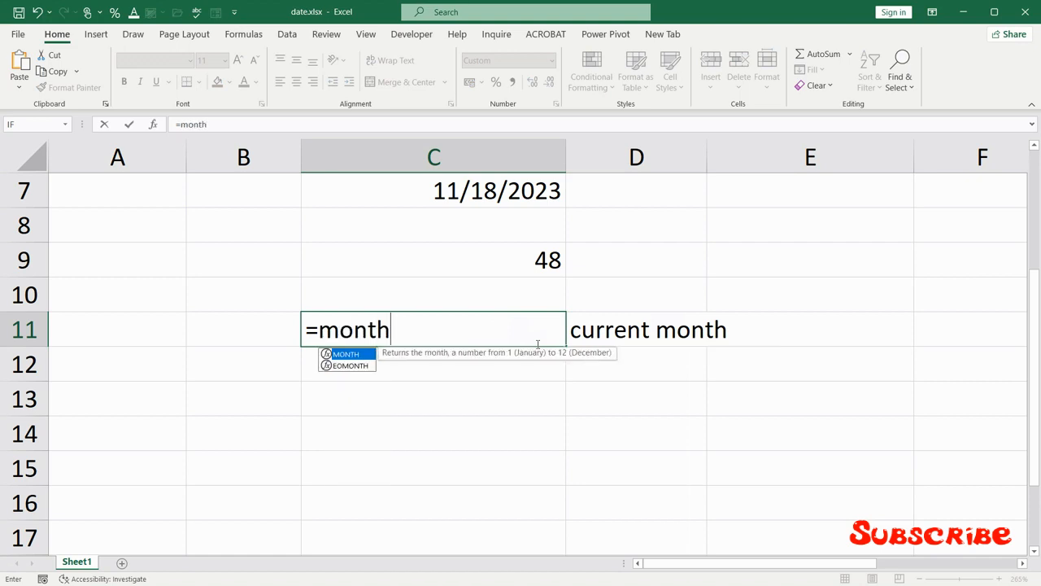
{"action": "type", "text": "(toda"}
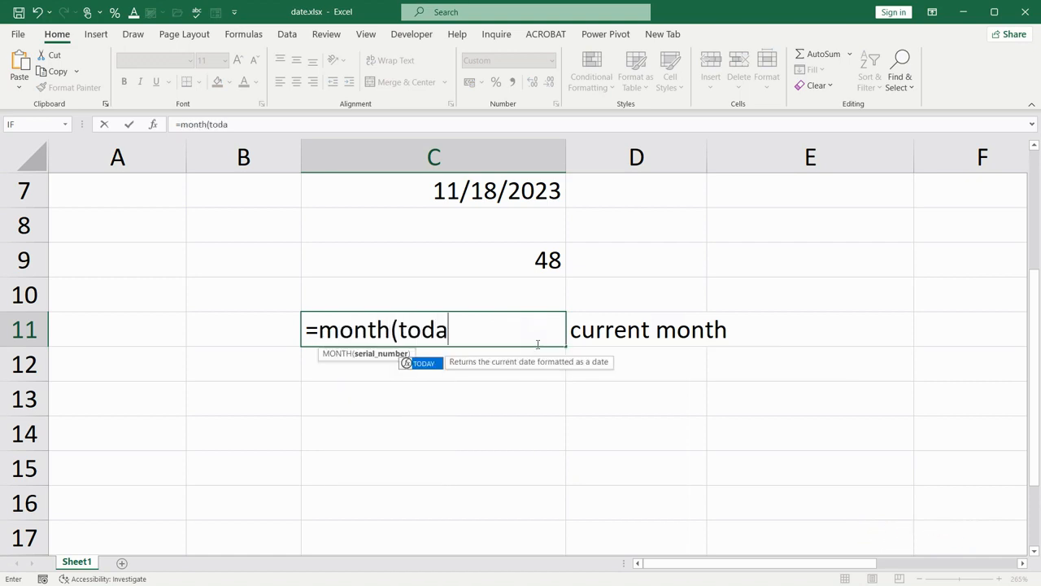
{"action": "type", "text": "y()"}
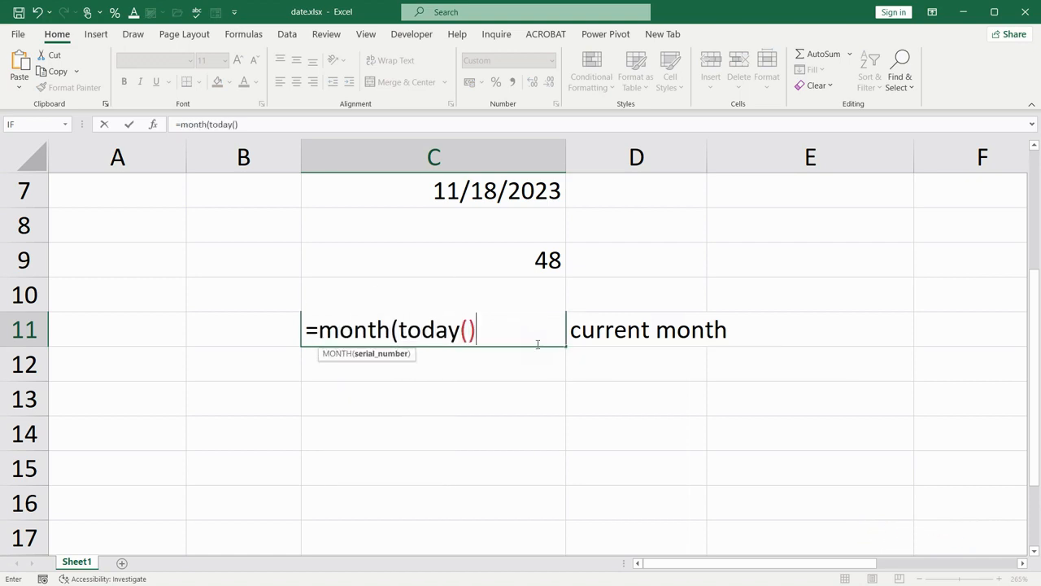
{"action": "type", "text": ")"}
{"action": "key", "text": "Return"}
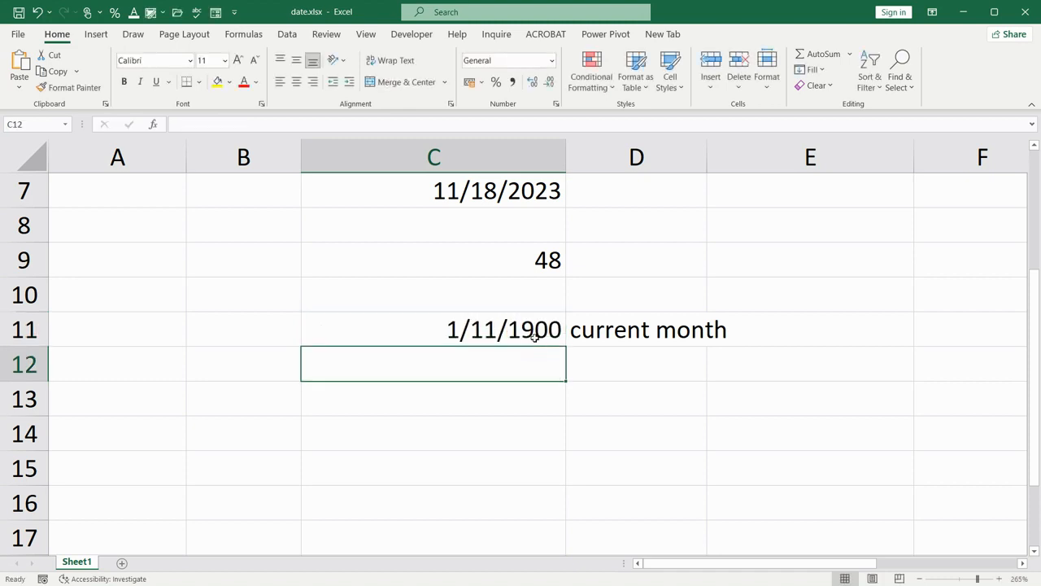
Set the number format of cell C11 to General so the month shows as a plain number
{"action": "left_click", "coordinate": [535, 333]}
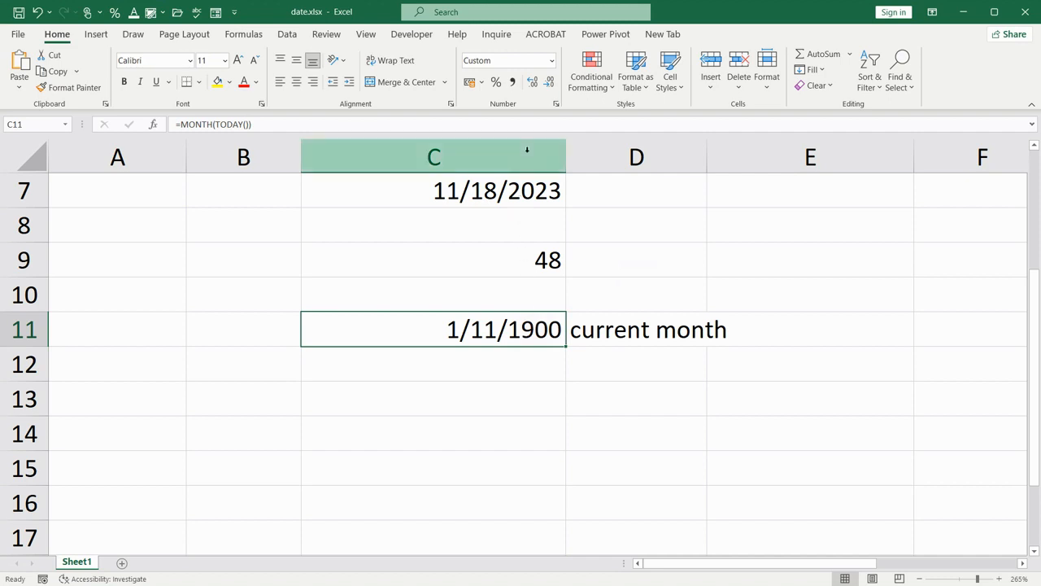
{"action": "left_click", "coordinate": [556, 103]}
{"action": "left_click", "coordinate": [567, 175]}
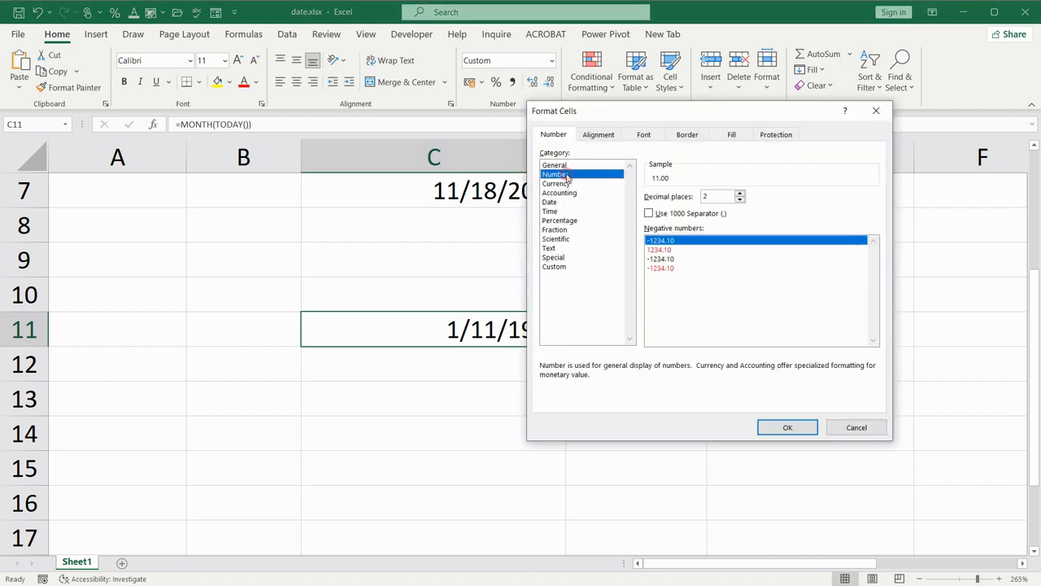
{"action": "left_click", "coordinate": [565, 165]}
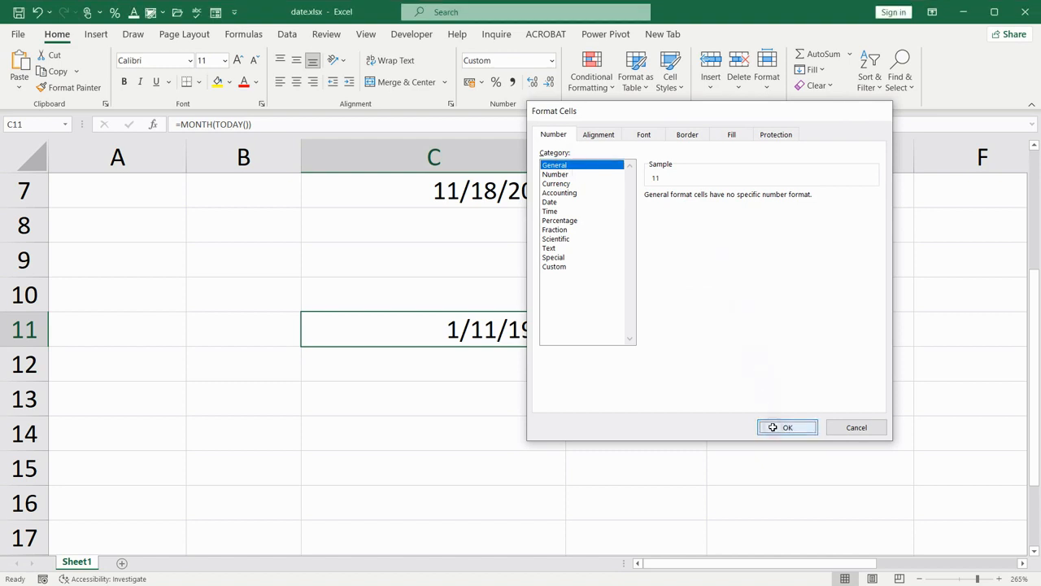
{"action": "left_click", "coordinate": [773, 426]}
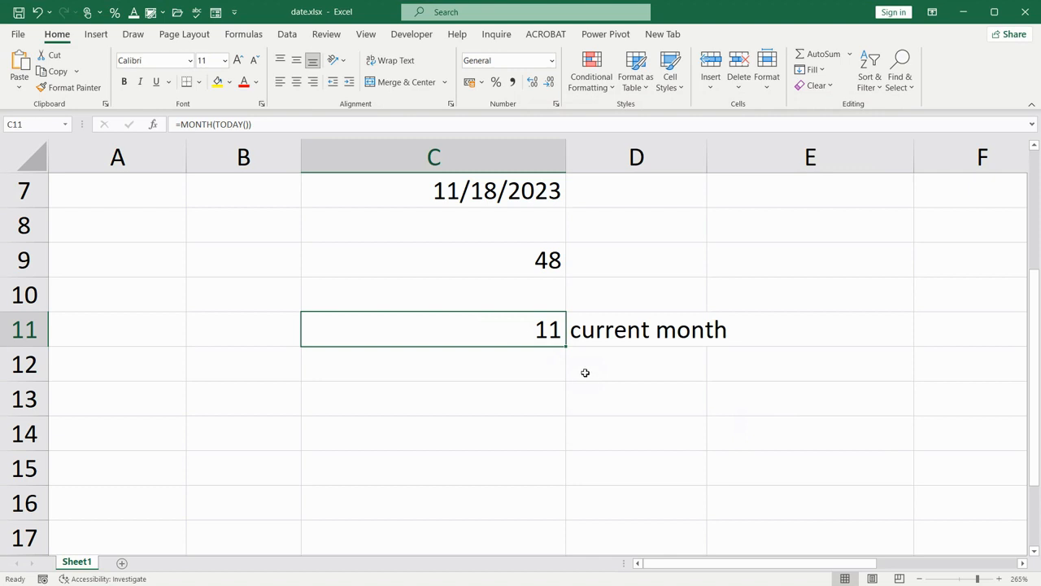
Enter the formula =YEAR(TODAY())-1984 in cell C13 to calculate the years elapsed since 1984
{"action": "scroll", "coordinate": [549, 355], "scroll_direction": "down", "scroll_amount": 1}
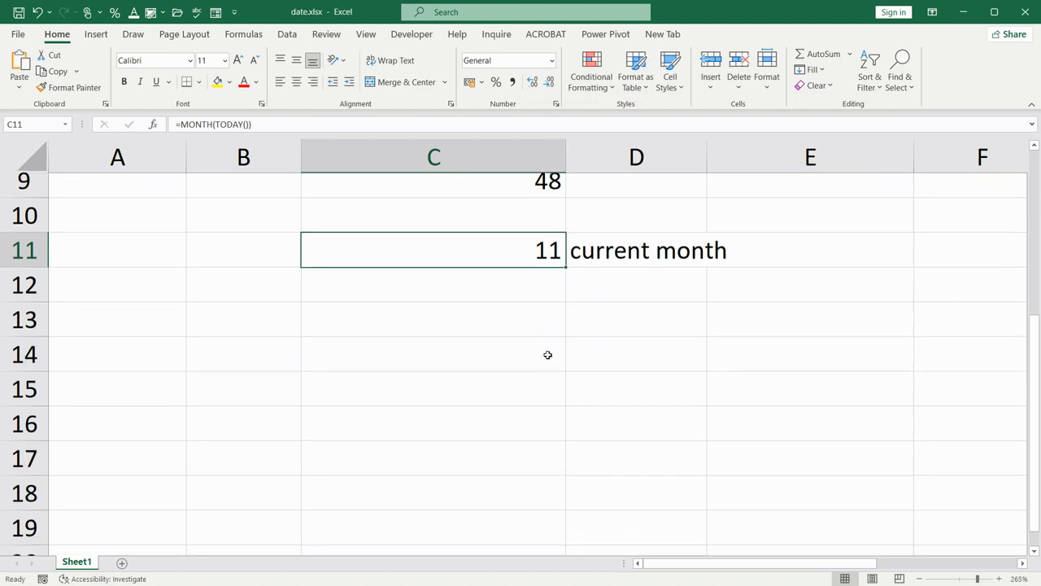
{"action": "left_click", "coordinate": [516, 297]}
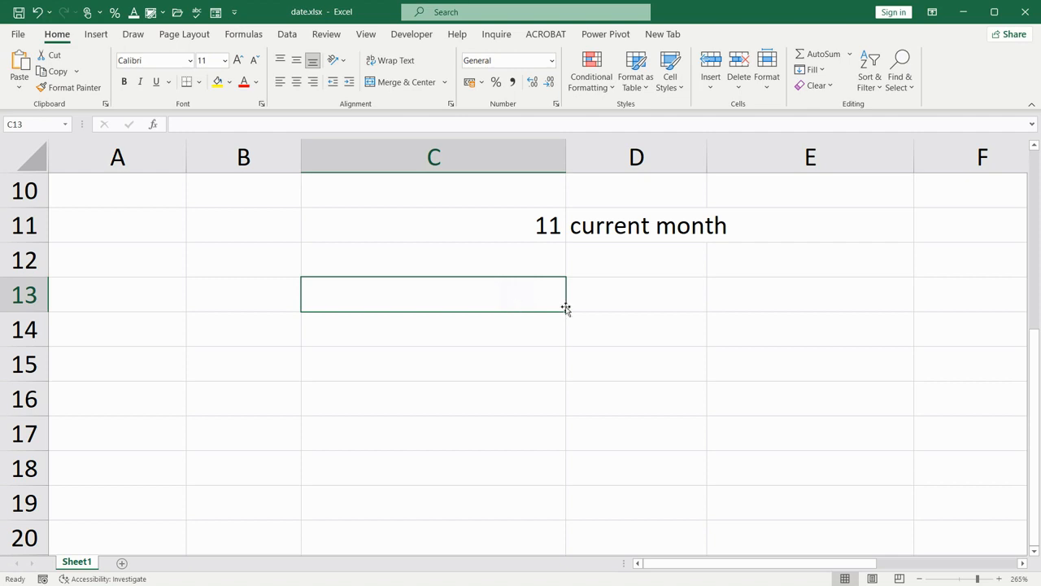
{"action": "type", "text": "=ye"}
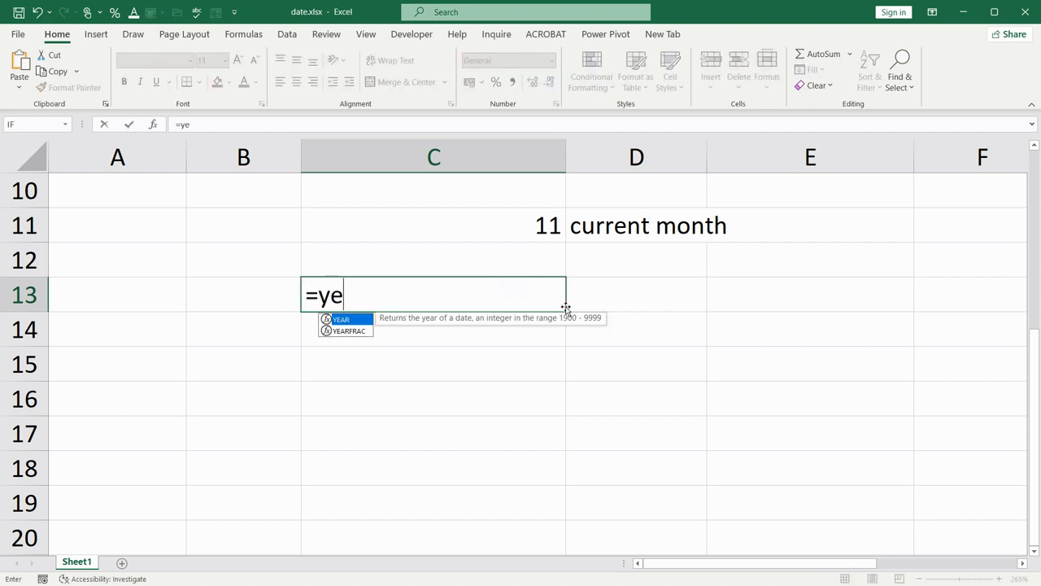
{"action": "type", "text": "ar("}
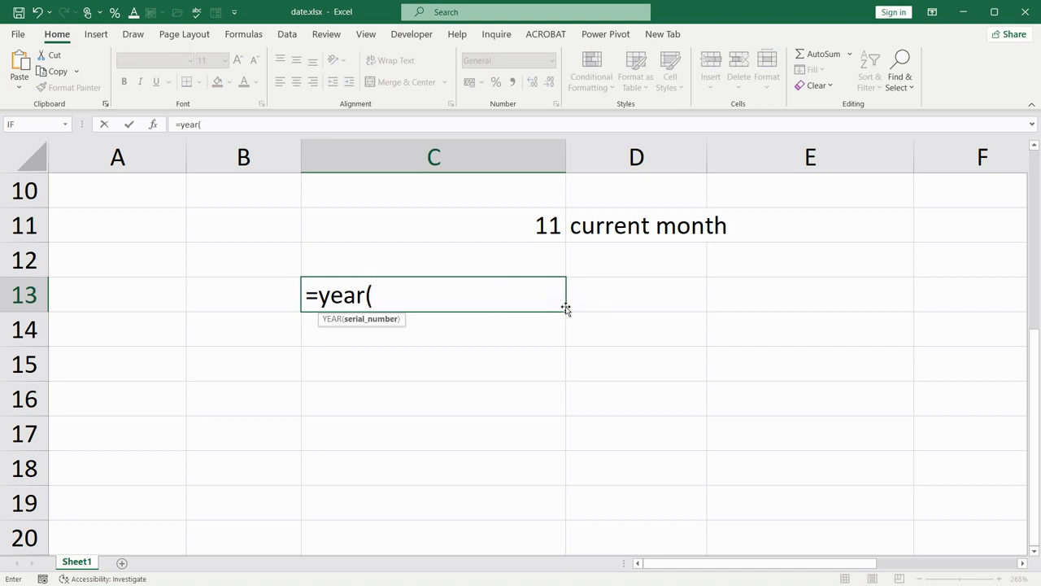
{"action": "type", "text": "today"}
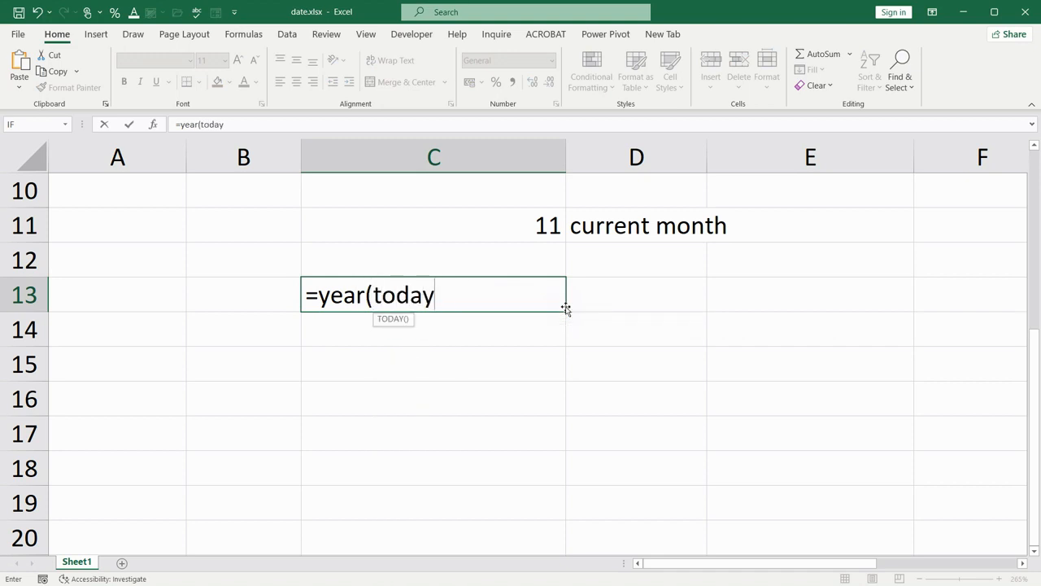
{"action": "type", "text": "())-"}
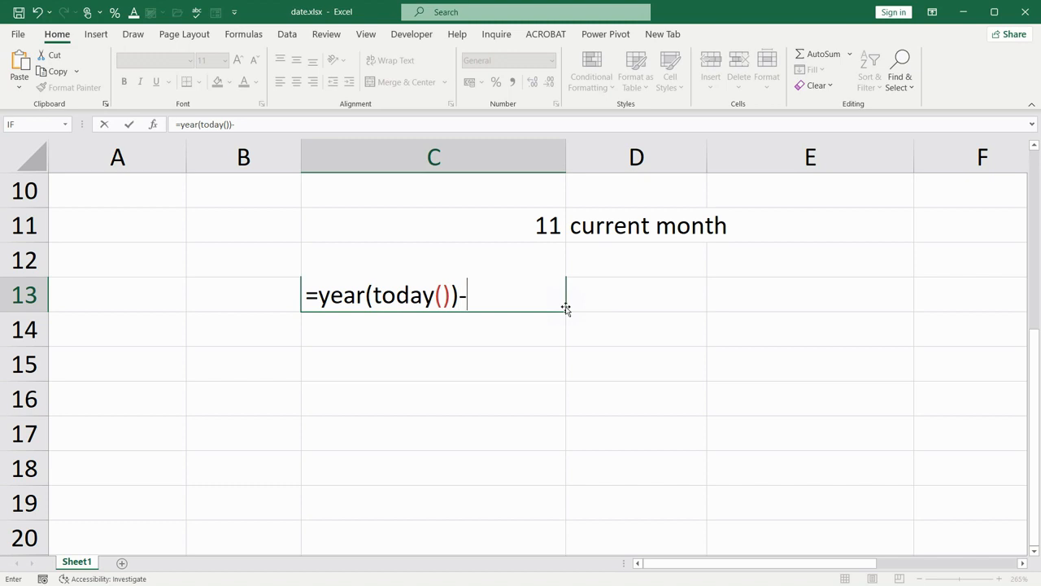
{"action": "type", "text": "1984"}
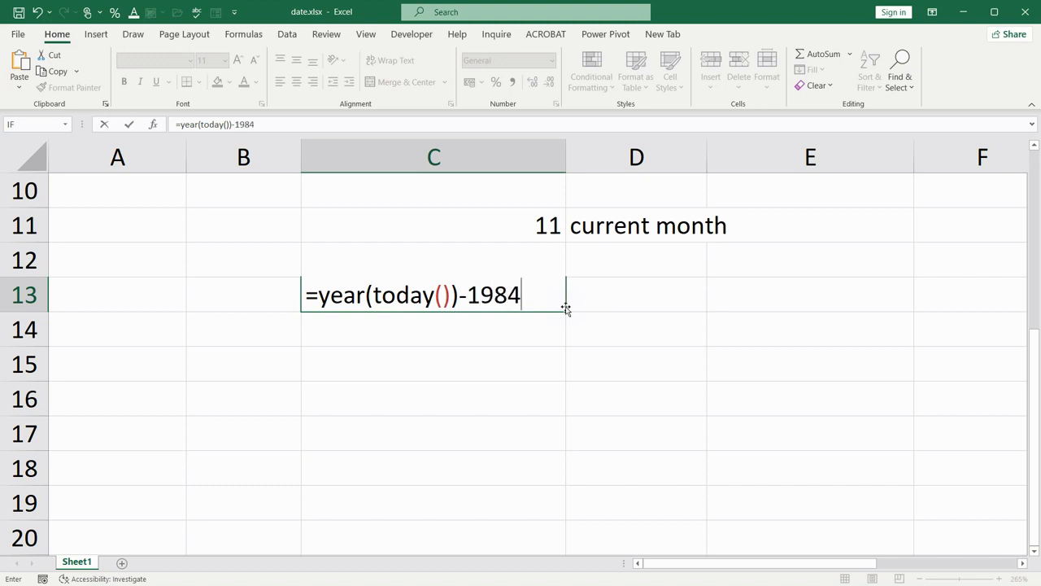
{"action": "key", "text": "Return"}
{"action": "left_click", "coordinate": [552, 296]}
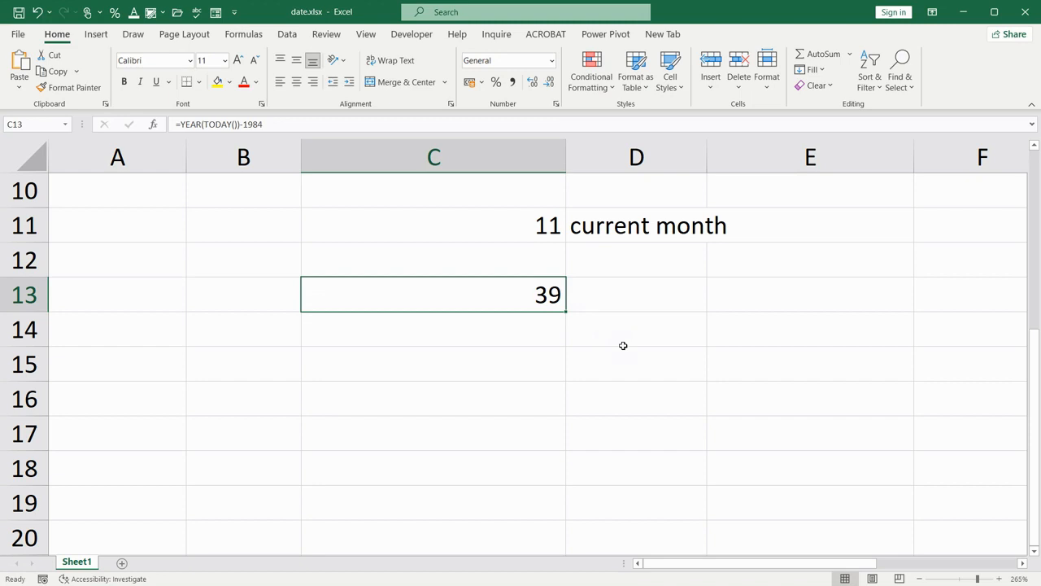
Label the result in C13 by entering "years" in cell D13
{"action": "left_click", "coordinate": [623, 293]}
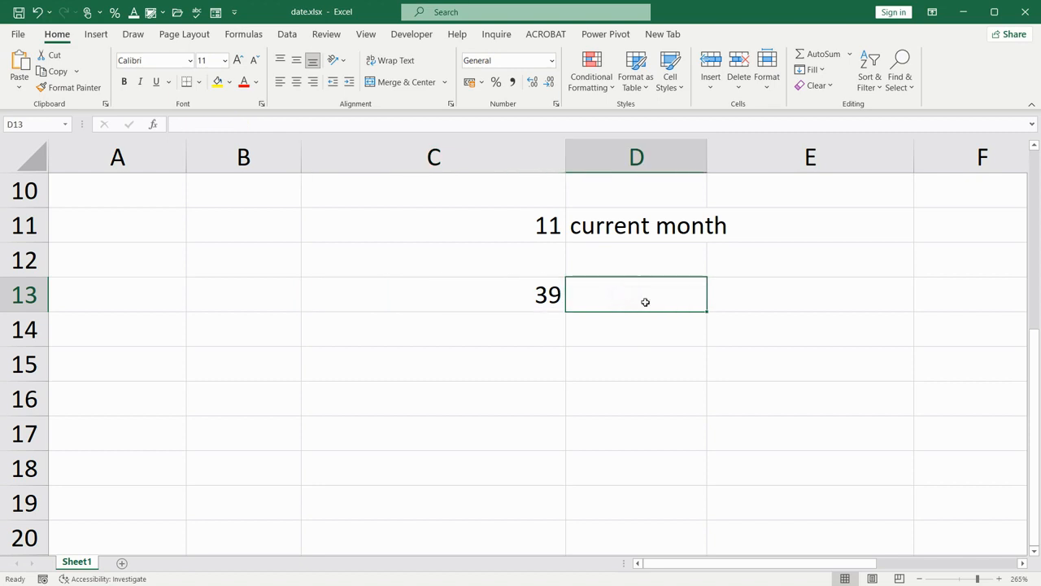
{"action": "type", "text": "birth year"}
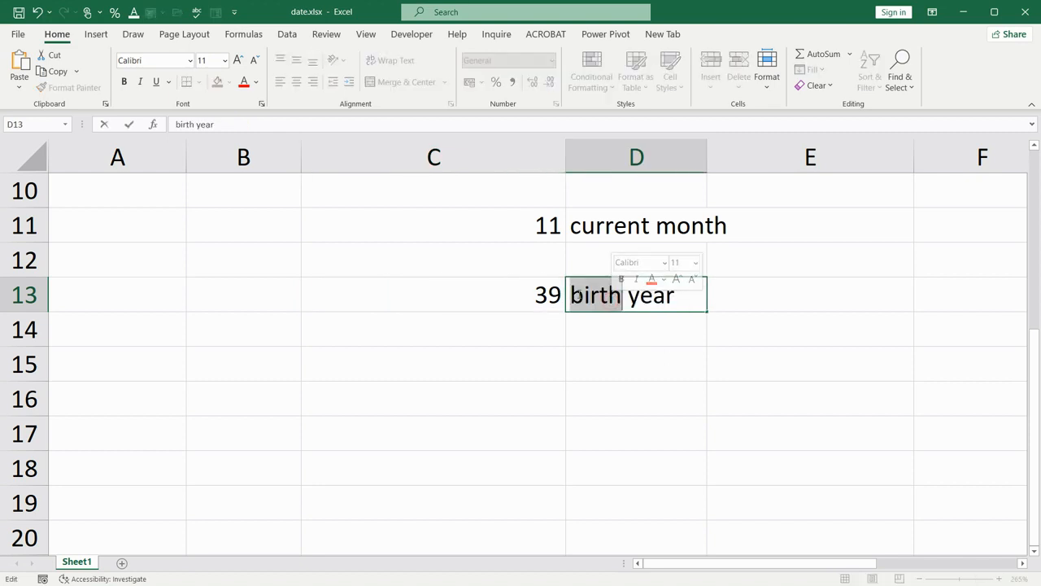
{"action": "left_click_drag", "start_coordinate": [577, 294], "coordinate": [685, 306]}
{"action": "type", "text": "years"}
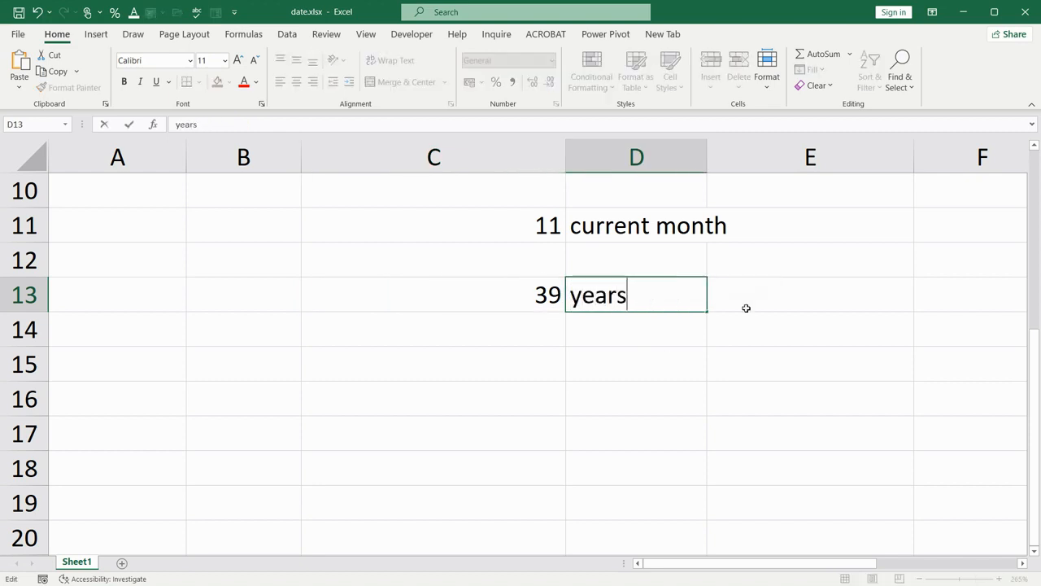
{"action": "key", "text": "Return"}
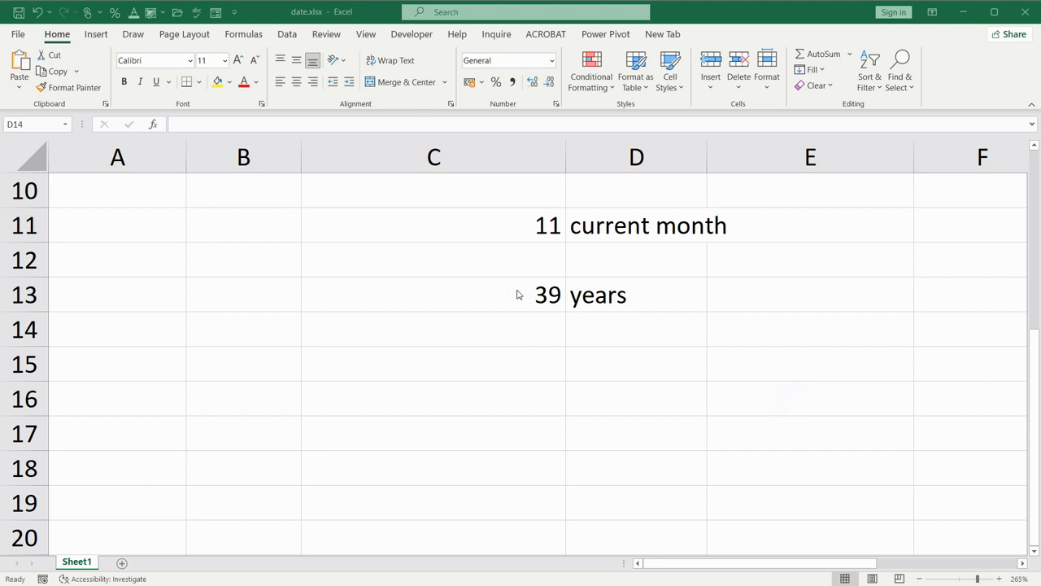
Check the workbook calculation mode in Excel's formula options without changing it
{"action": "left_click", "coordinate": [18, 35]}
{"action": "left_click", "coordinate": [44, 561]}
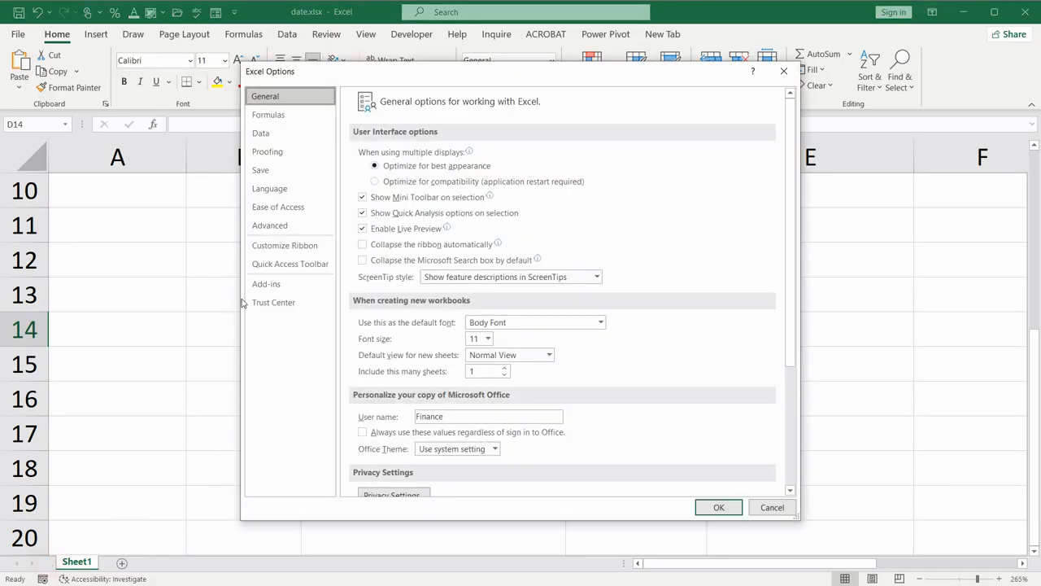
{"action": "left_click", "coordinate": [268, 114]}
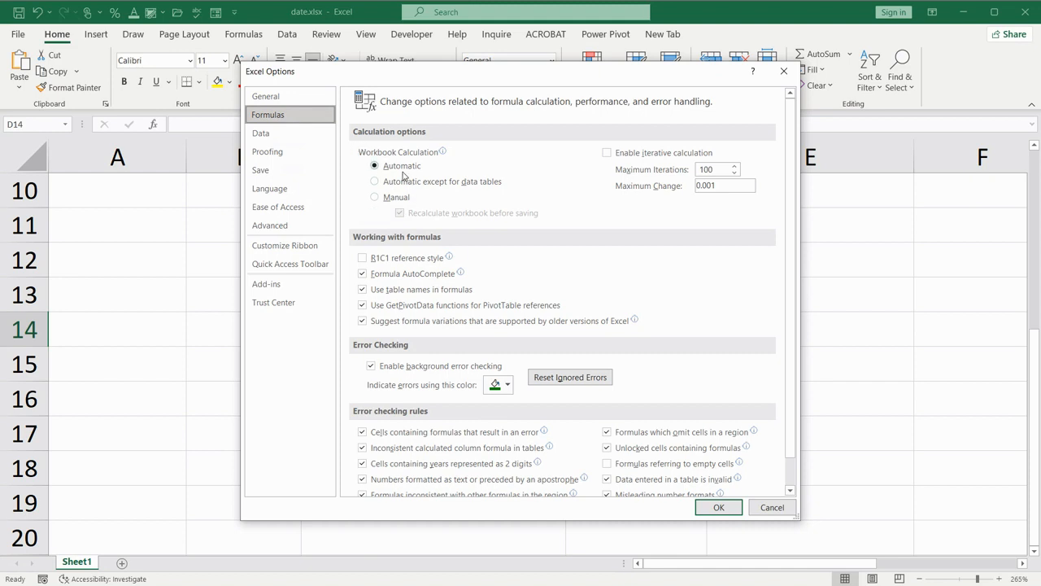
{"action": "mouse_move", "coordinate": [382, 153]}
{"action": "left_click", "coordinate": [704, 510]}
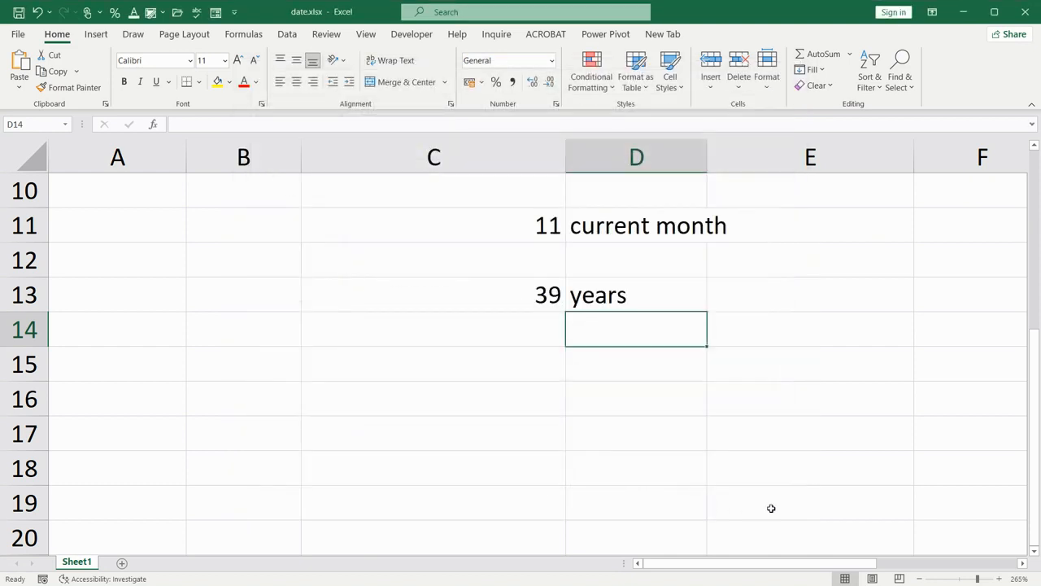
Save the date.xlsx workbook
{"action": "scroll", "coordinate": [741, 362], "scroll_direction": "down", "scroll_amount": 1}
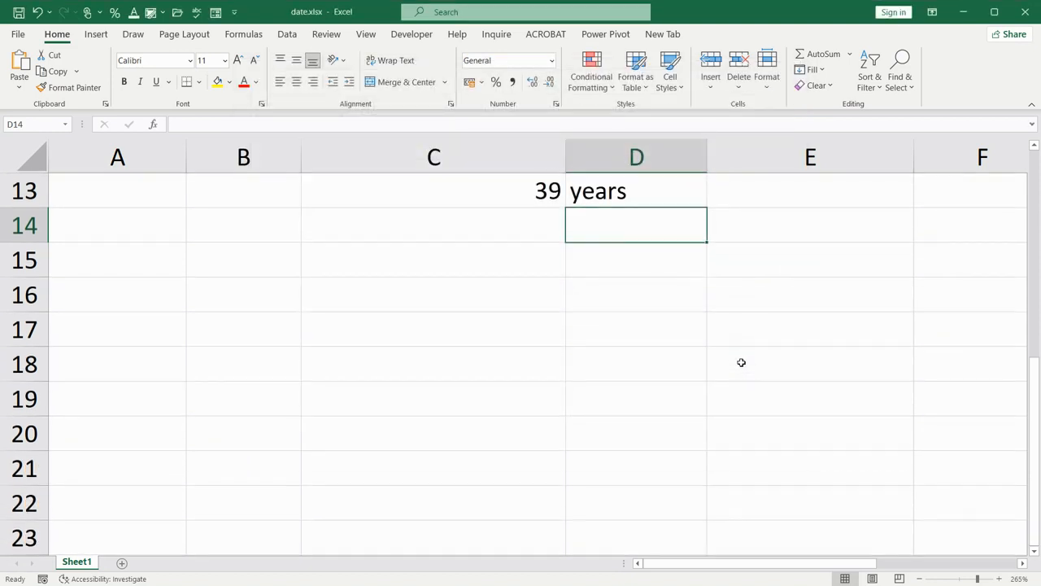
{"action": "scroll", "coordinate": [743, 362], "scroll_direction": "up", "scroll_amount": 1}
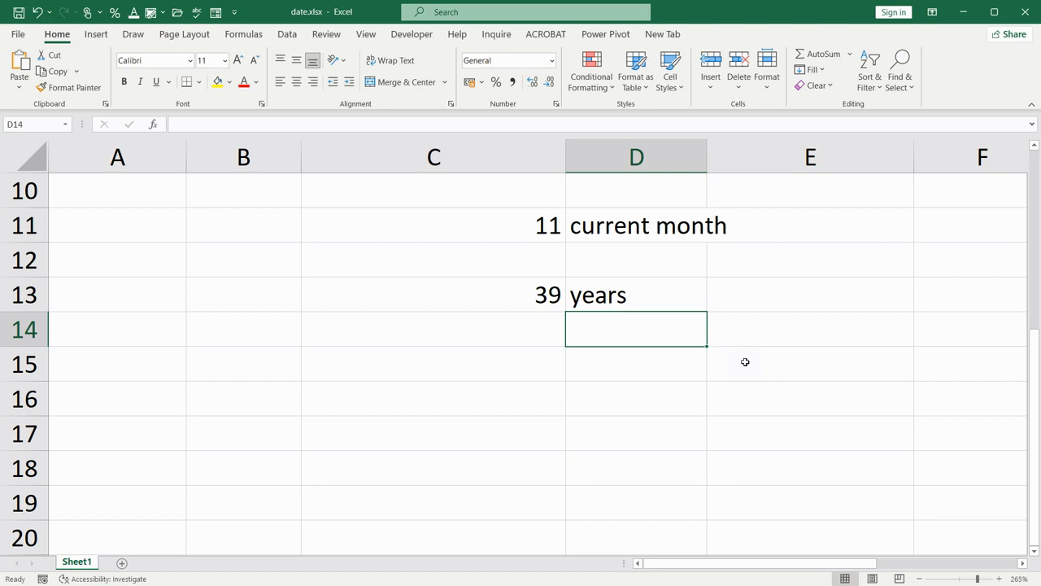
{"action": "key", "text": "ctrl+s"}
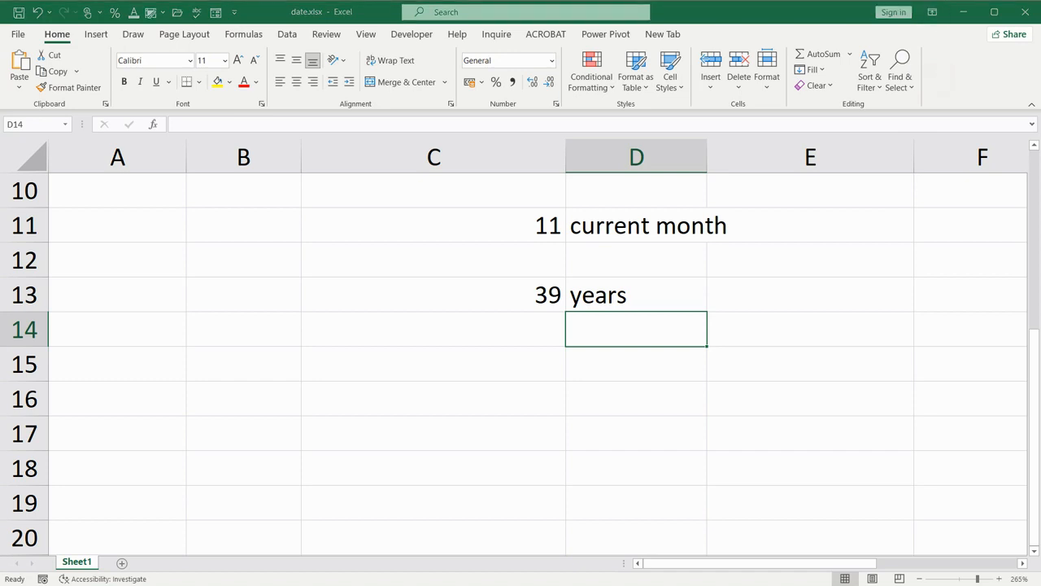
Enter the formula =NOW() in cell C15 to return the current date and time
{"action": "scroll", "coordinate": [456, 300], "scroll_direction": "down", "scroll_amount": 1}
{"action": "left_click", "coordinate": [456, 262]}
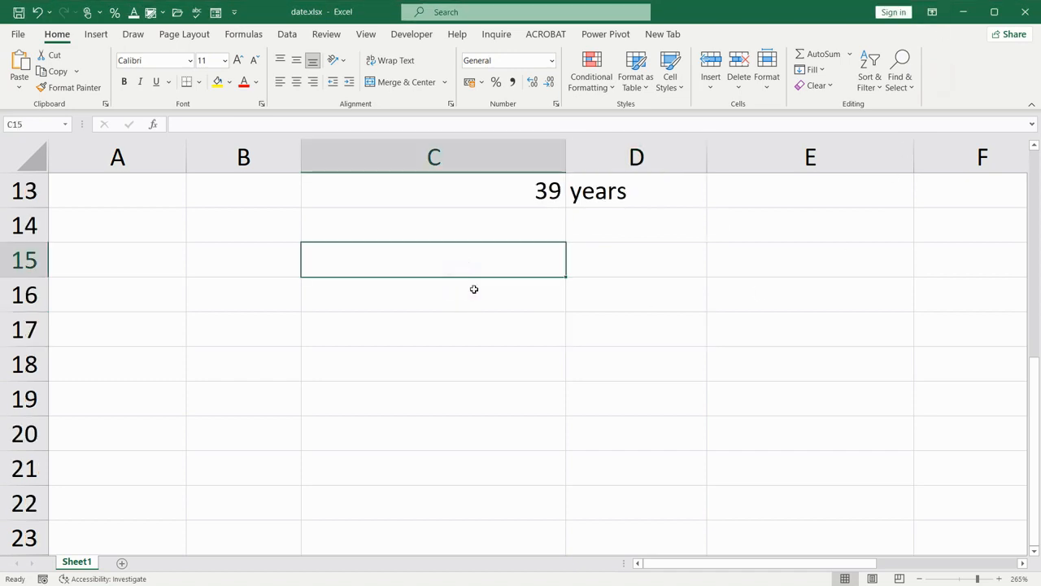
{"action": "type", "text": "="}
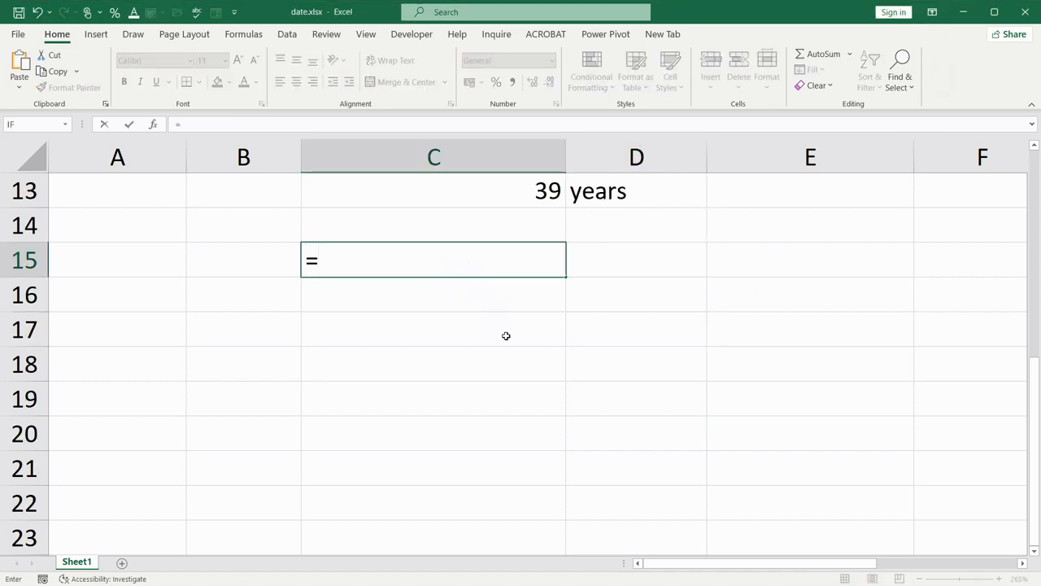
{"action": "type", "text": "now()"}
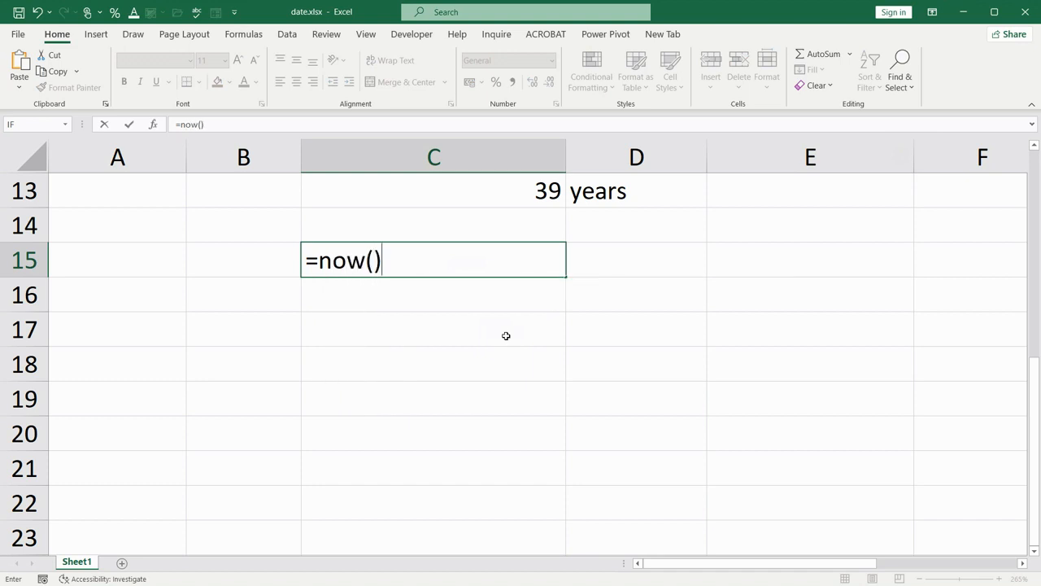
{"action": "key", "text": "Return"}
{"action": "left_click", "coordinate": [528, 255]}
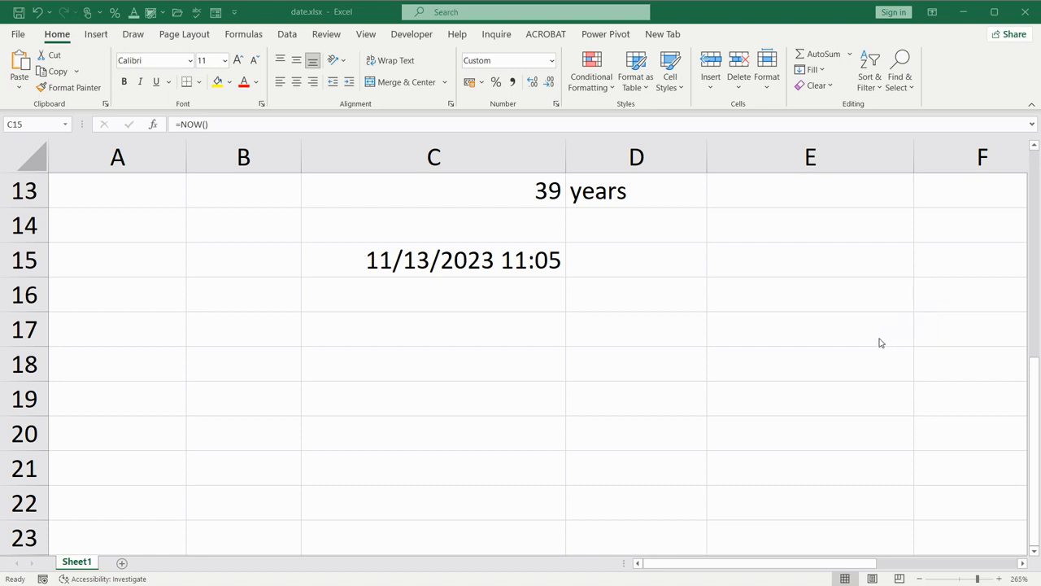
Enter the current date, 11/13/2023, as a static value in cell C17
{"action": "left_click", "coordinate": [426, 332]}
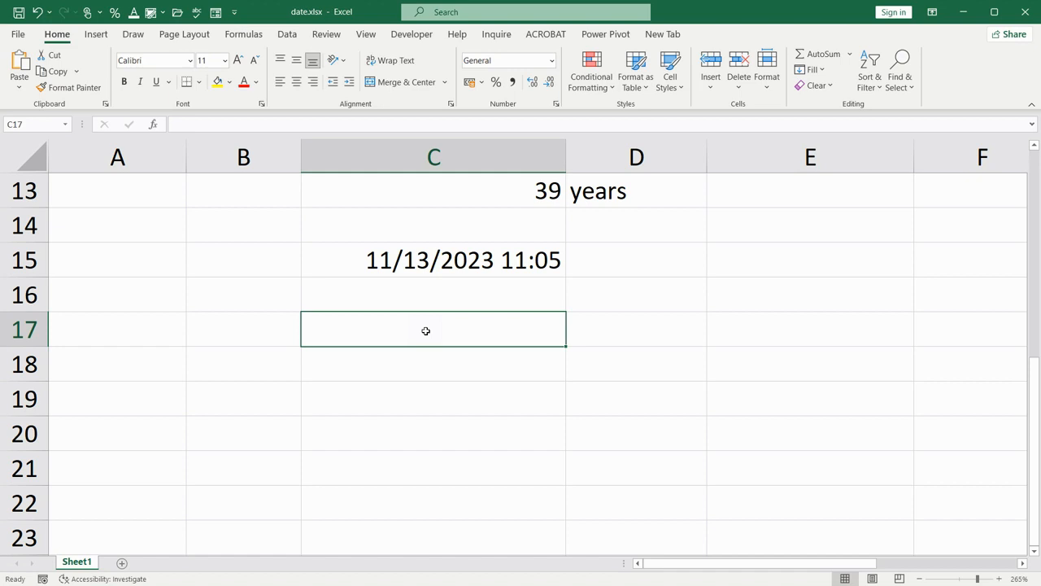
{"action": "type", "text": "11/13/2023"}
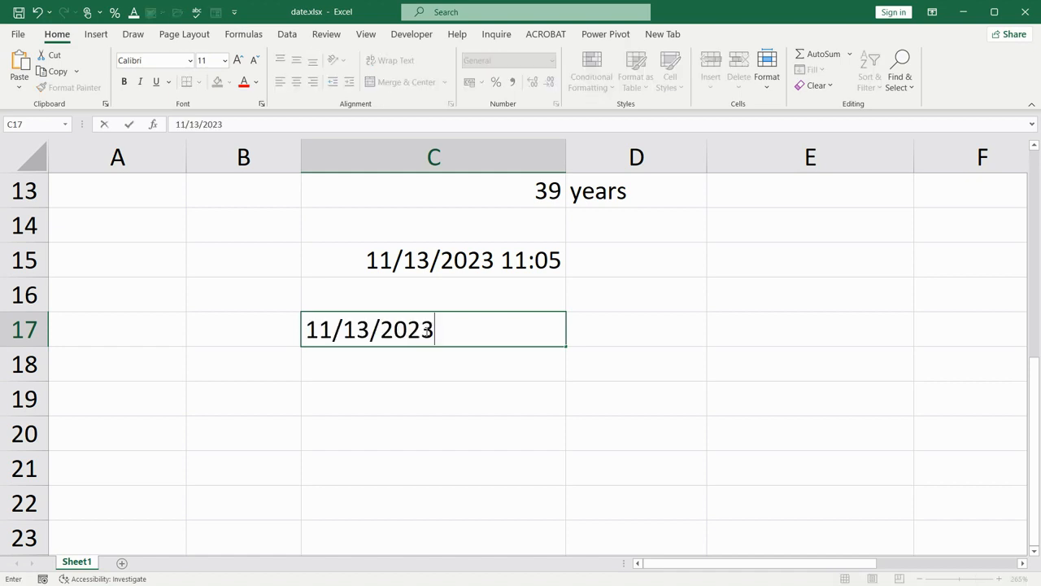
{"action": "key", "text": "Return"}
{"action": "left_click", "coordinate": [425, 330]}
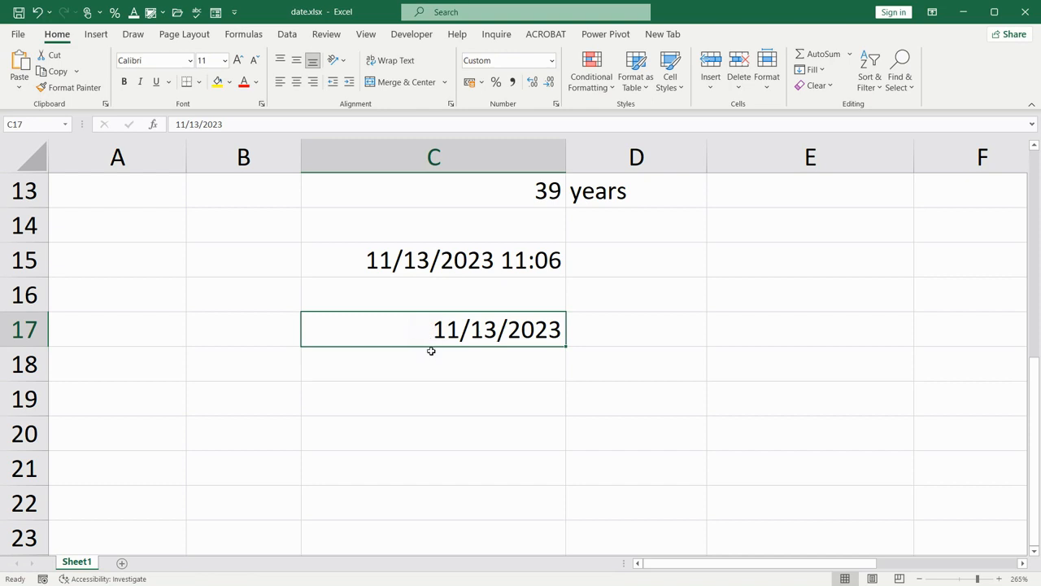
Insert the current time, 11:06 AM, as a static value in cell C19
{"action": "left_click", "coordinate": [440, 399]}
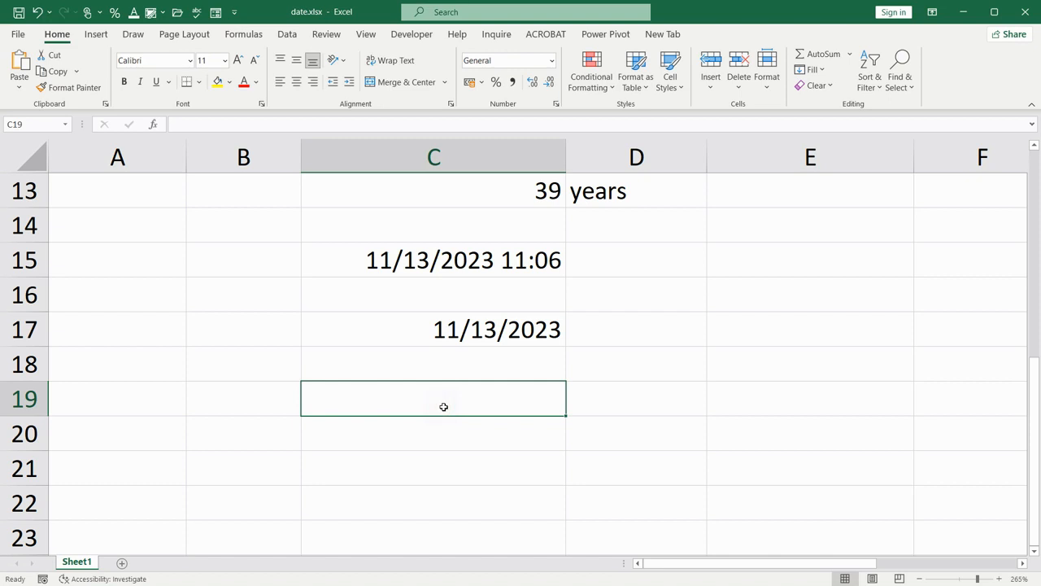
{"action": "key", "text": "ctrl+shift+semicolon"}
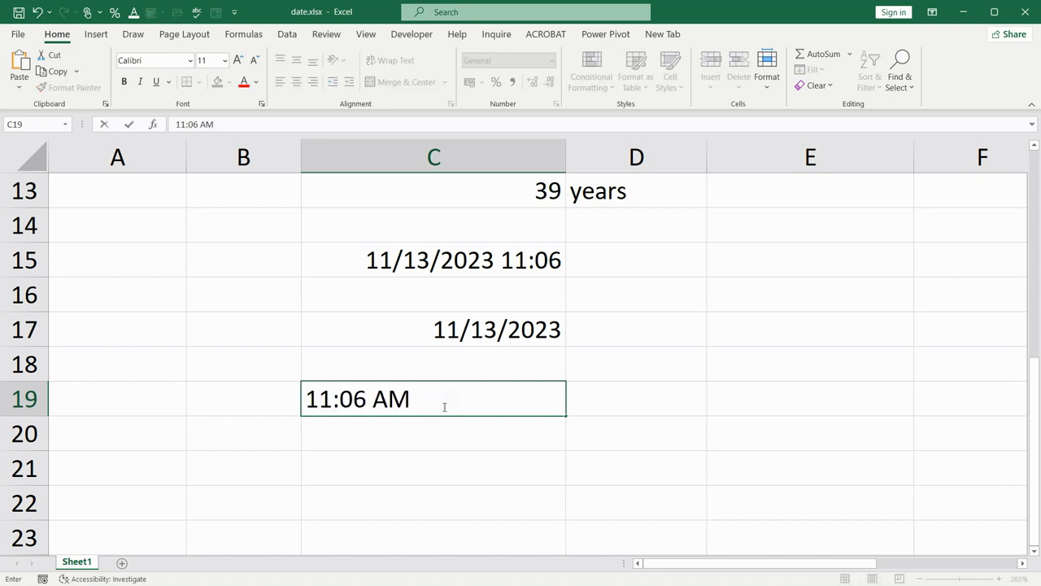
{"action": "key", "text": "Return"}
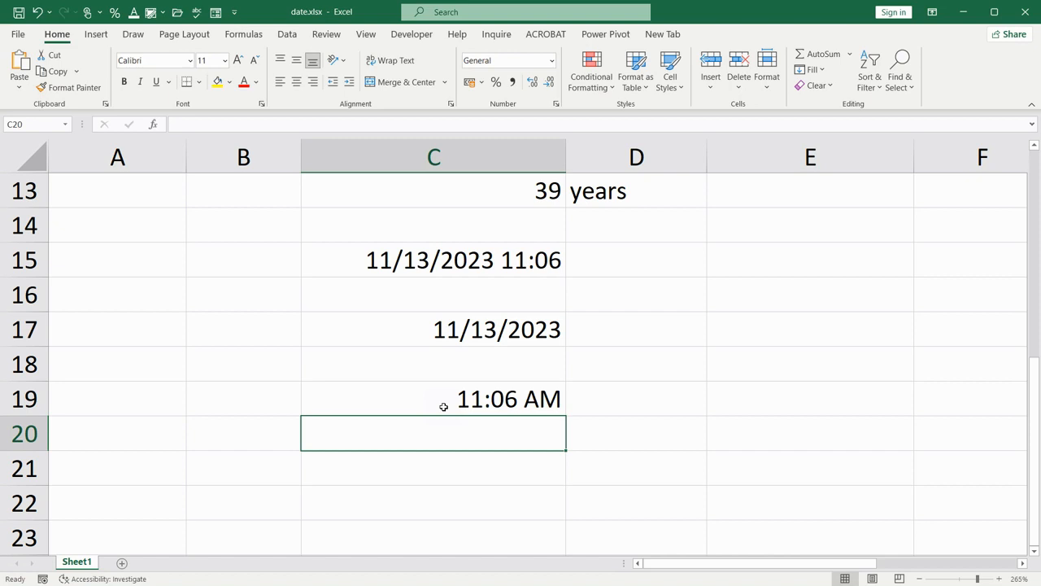
Insert the current date and time together, 11/13/2023 11:06 AM, as a static value in cell C21
{"action": "left_click", "coordinate": [475, 467]}
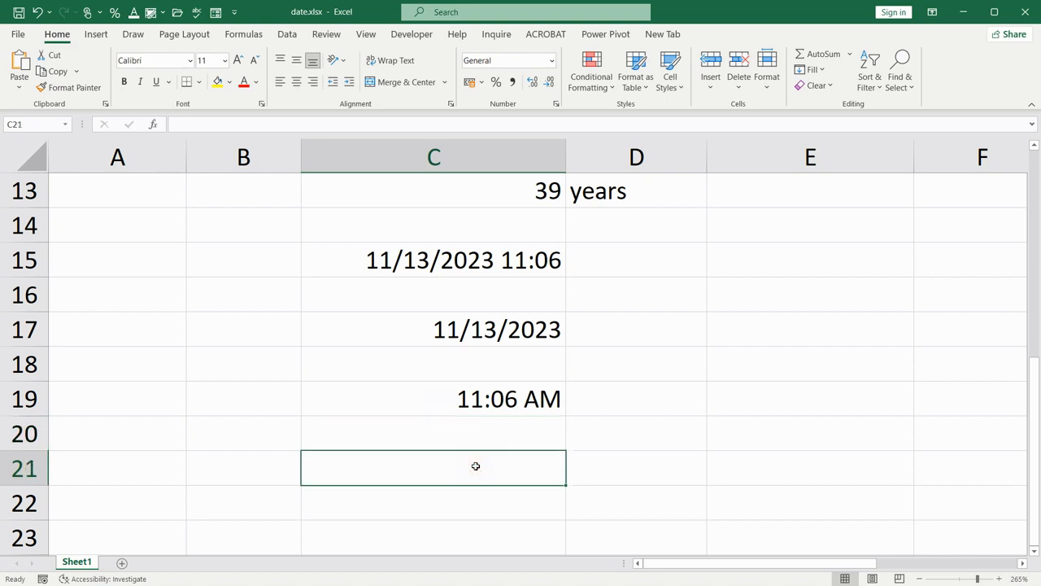
{"action": "key", "text": "ctrl+semicolon"}
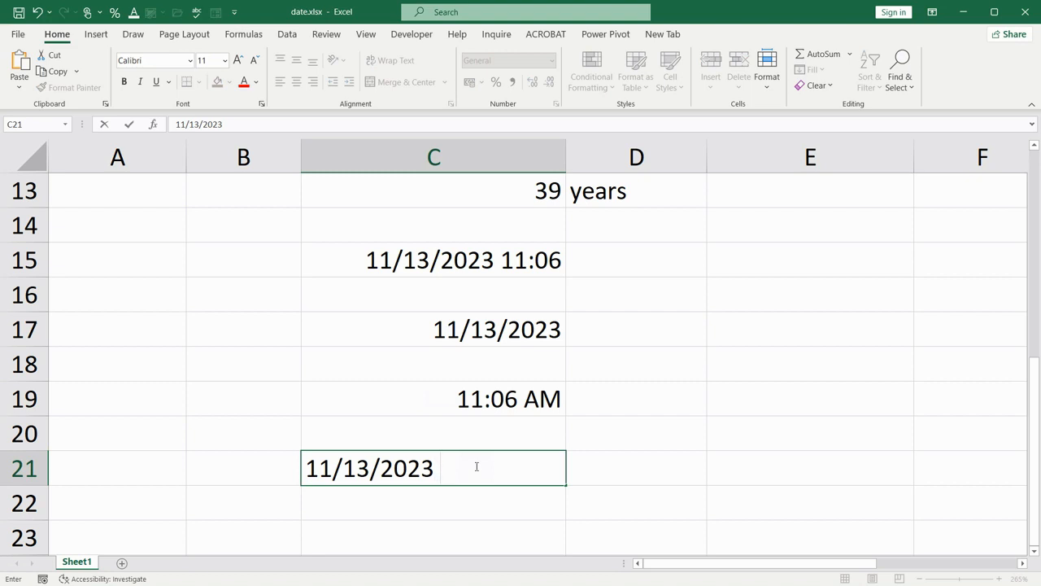
{"action": "key", "text": "ctrl+shift+semicolon"}
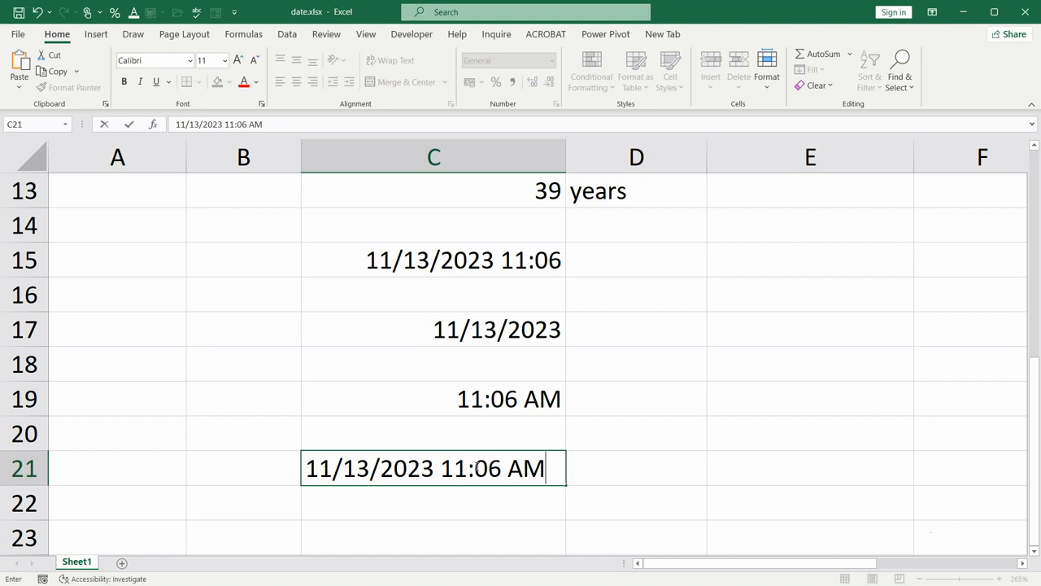
{"action": "key", "text": "Return"}
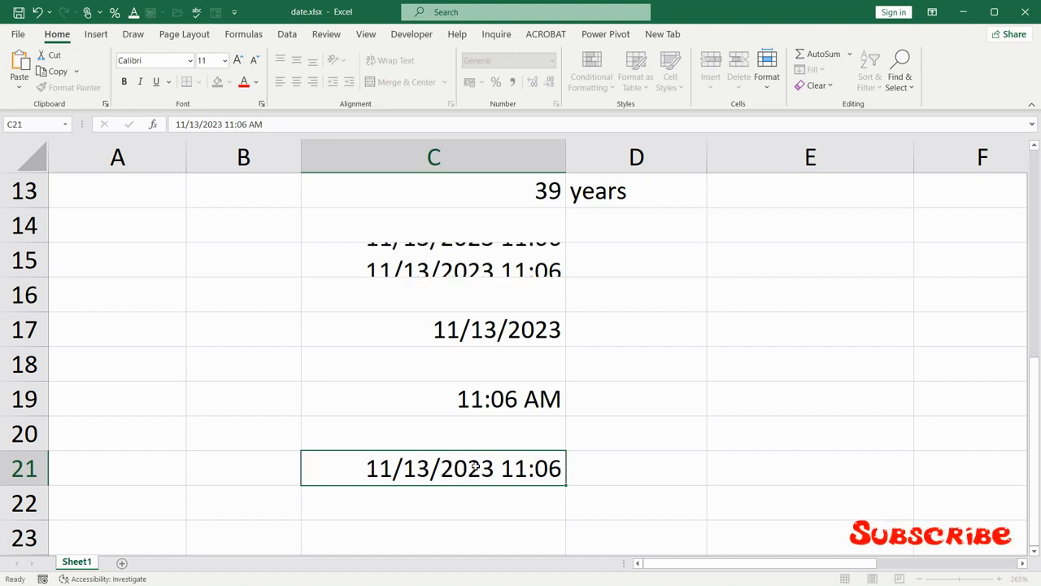